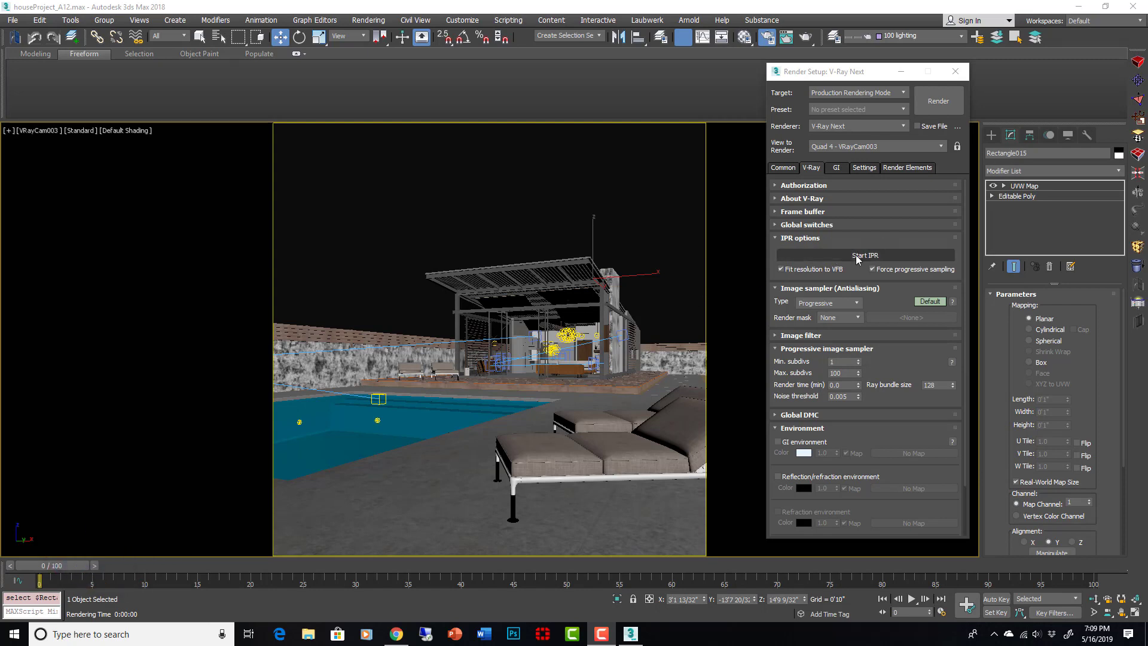
Step: Collapse the IPR options and view the last render in the V-Ray frame buffer before closing it
click(778, 238)
click(780, 212)
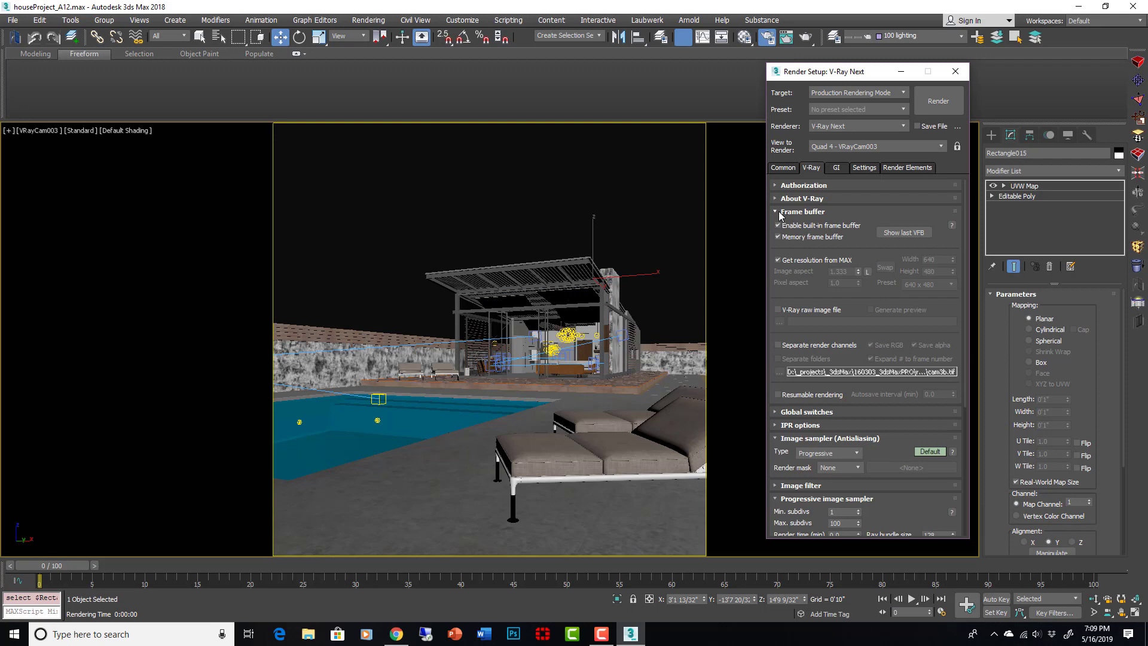
click(902, 232)
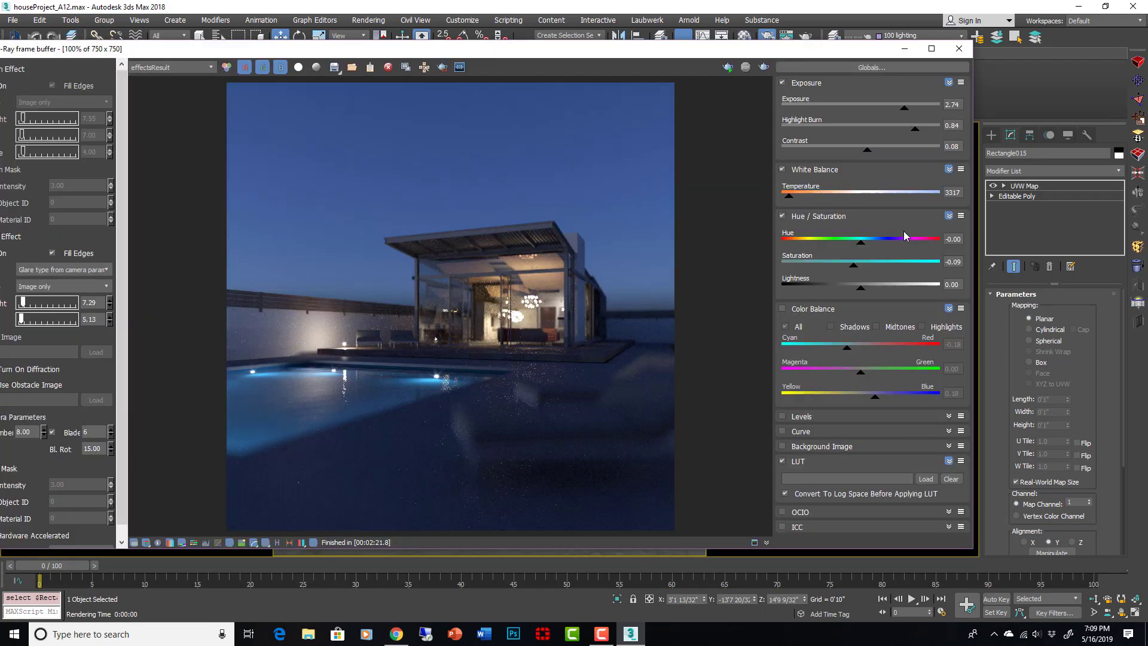
click(965, 50)
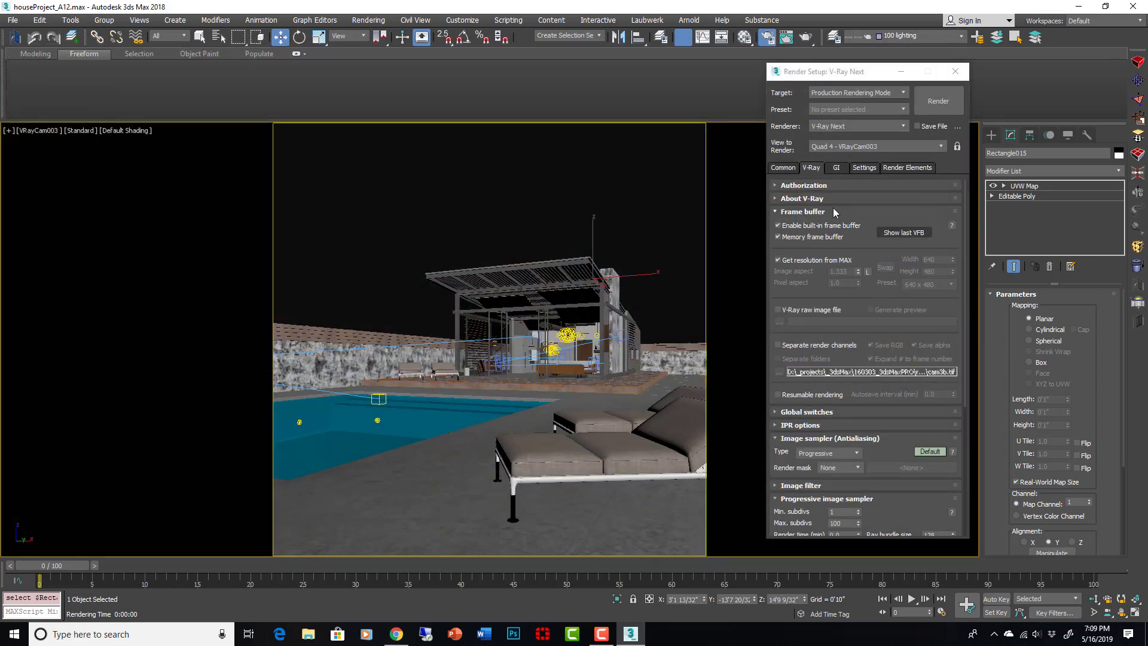
click(836, 210)
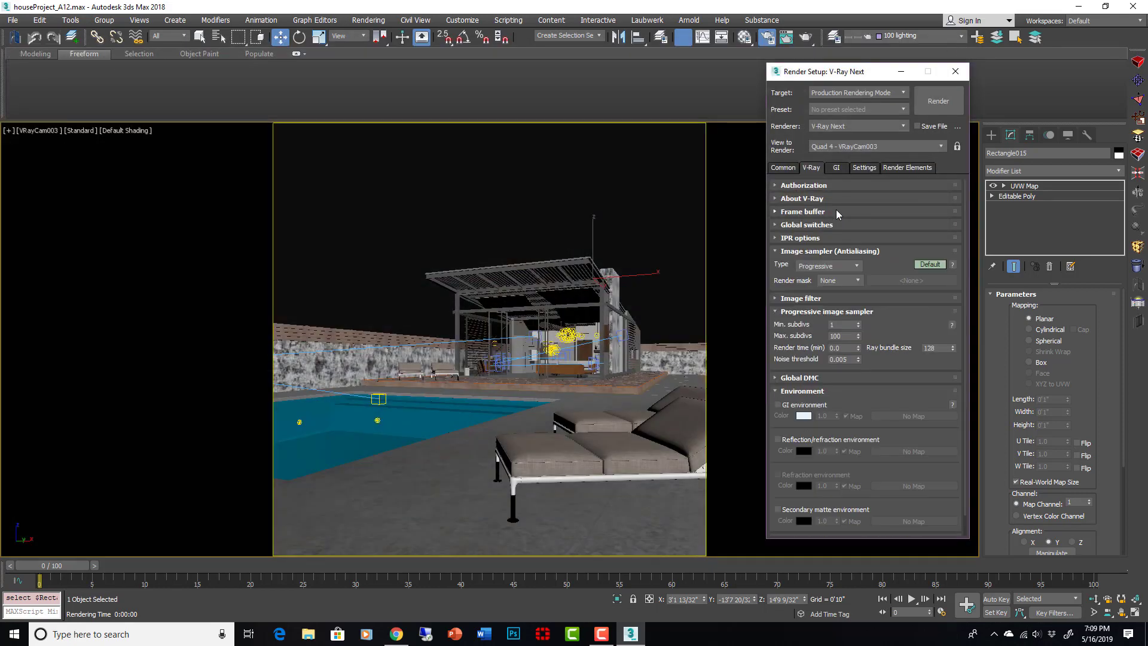
Step: Switch the image sampler type to Bucket and return it to Progressive
scroll(897, 226, down, 1)
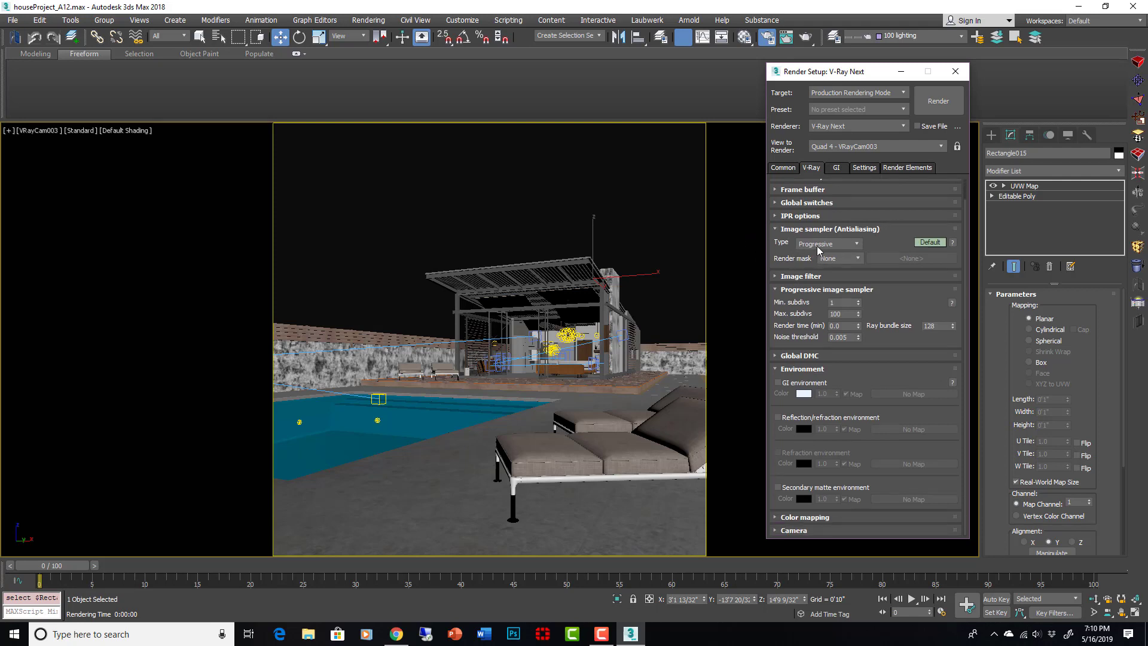
mouse_move(818, 250)
click(851, 245)
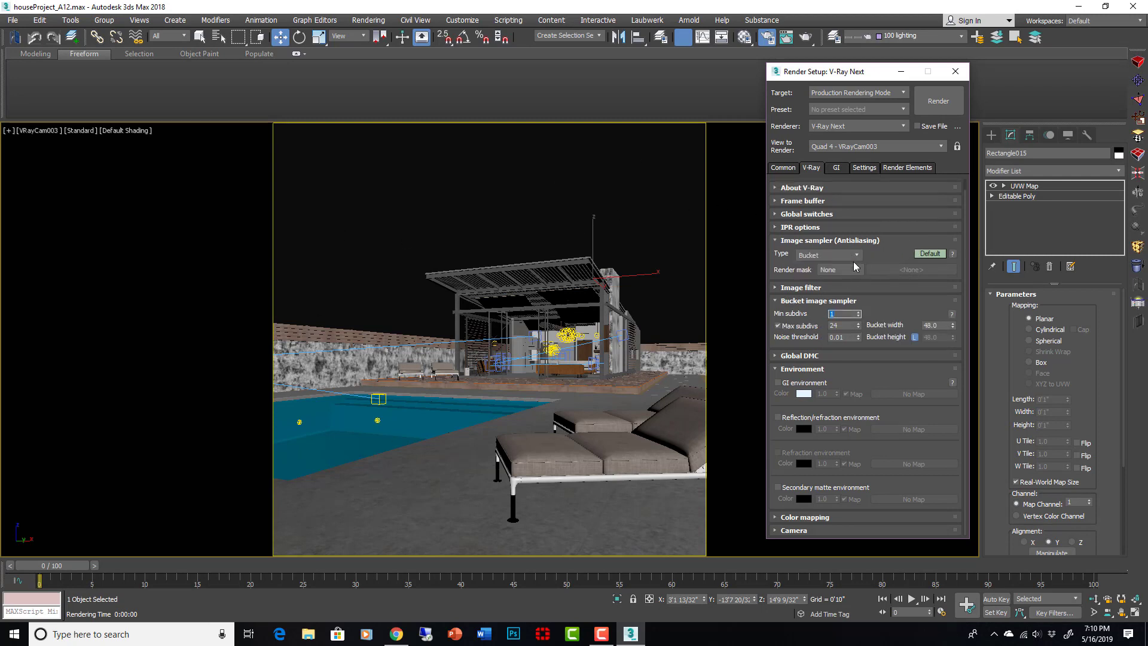
click(852, 258)
click(844, 266)
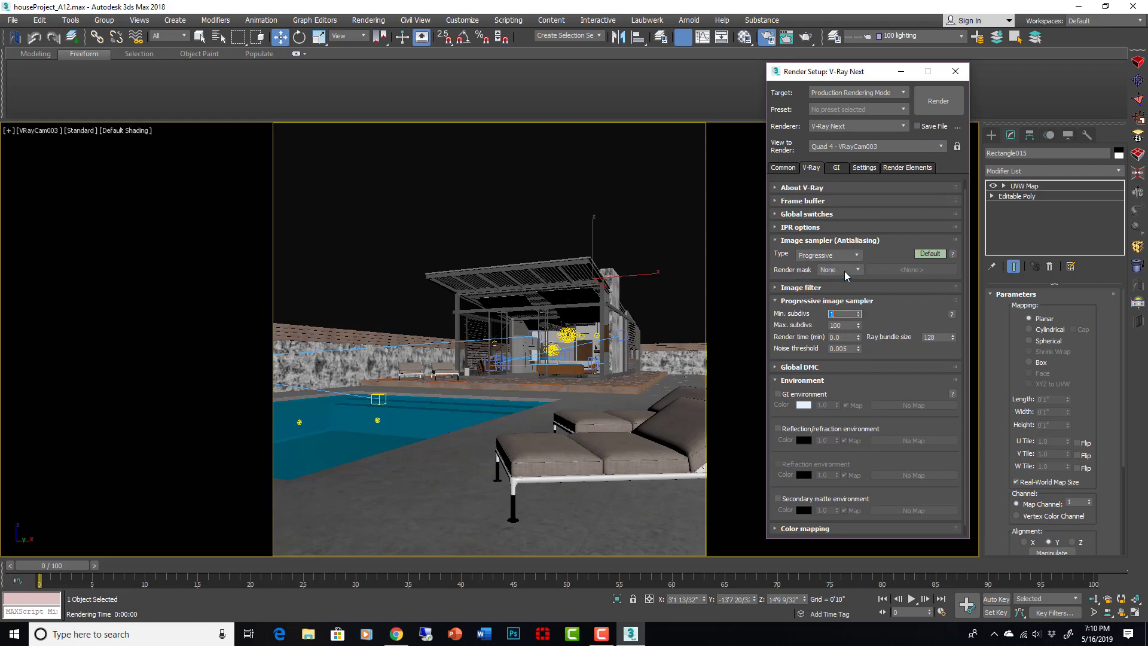
drag(908, 316, 911, 284)
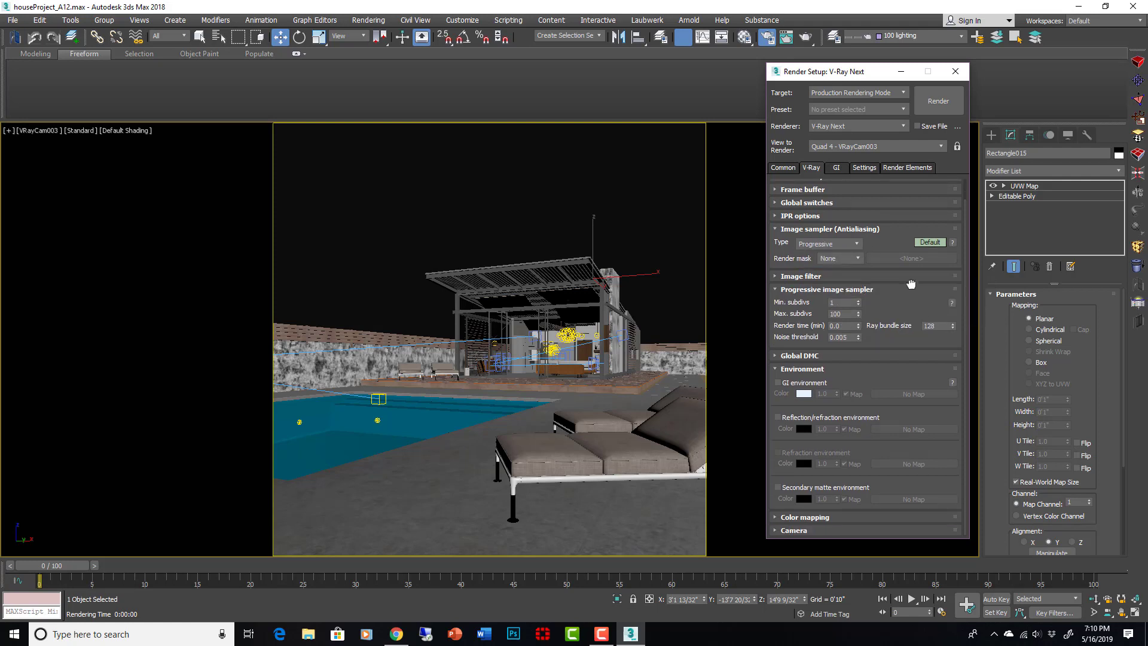
Step: Highlight the noise threshold value of the progressive image sampler
double_click(847, 338)
click(845, 337)
text(5)
drag(855, 337, 775, 336)
Step: Try a render time limit of 1.0 minute in the progressive image sampler and reset it to 0.0
mouse_move(843, 327)
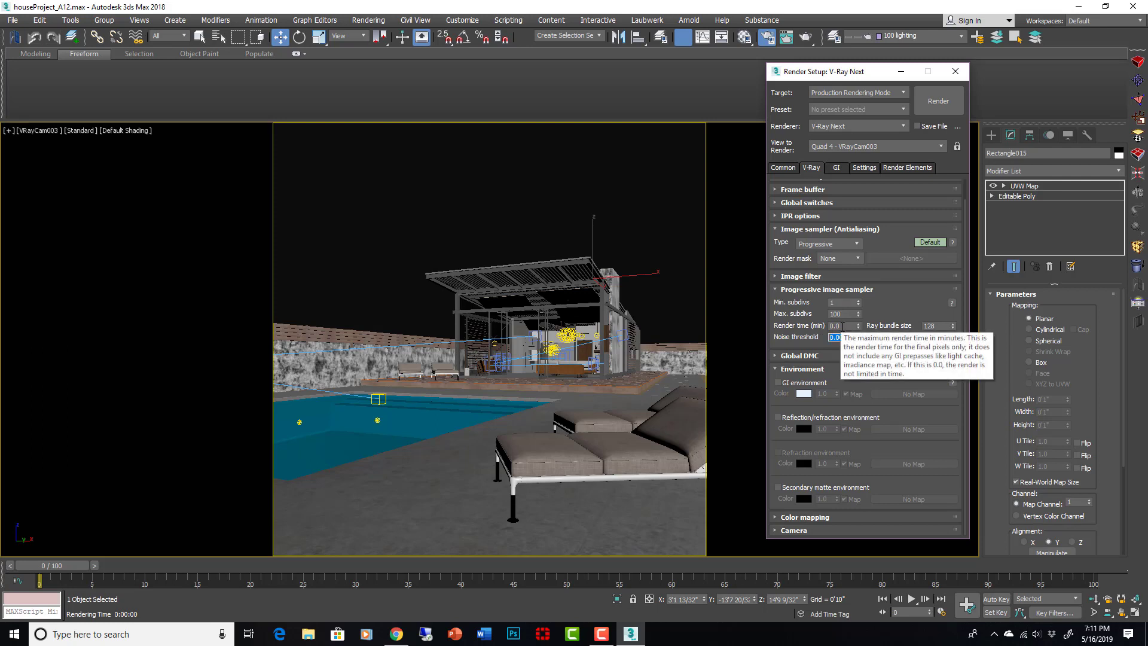
click(840, 326)
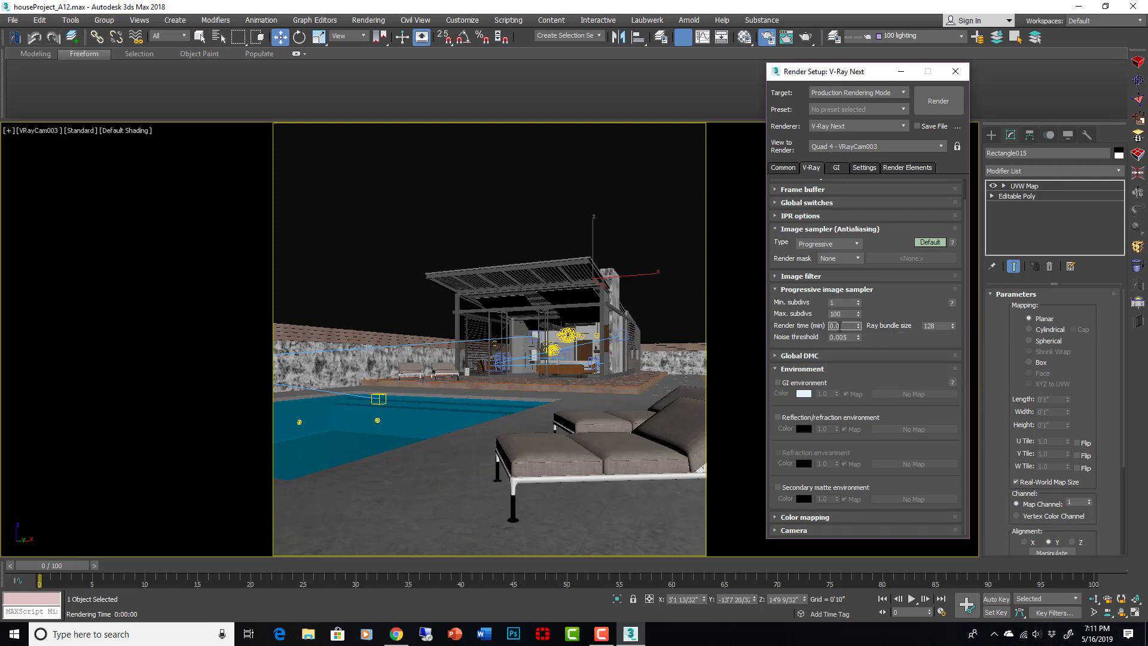
double_click(840, 326)
double_click(851, 327)
text(1.0)
key(Return)
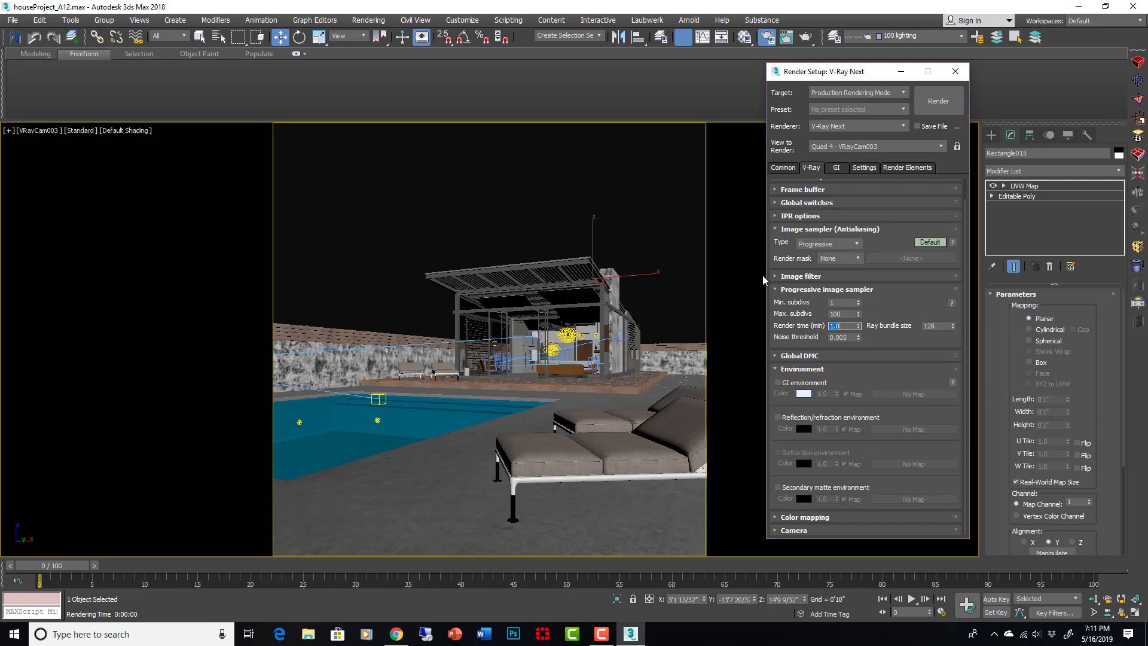
right_click(859, 328)
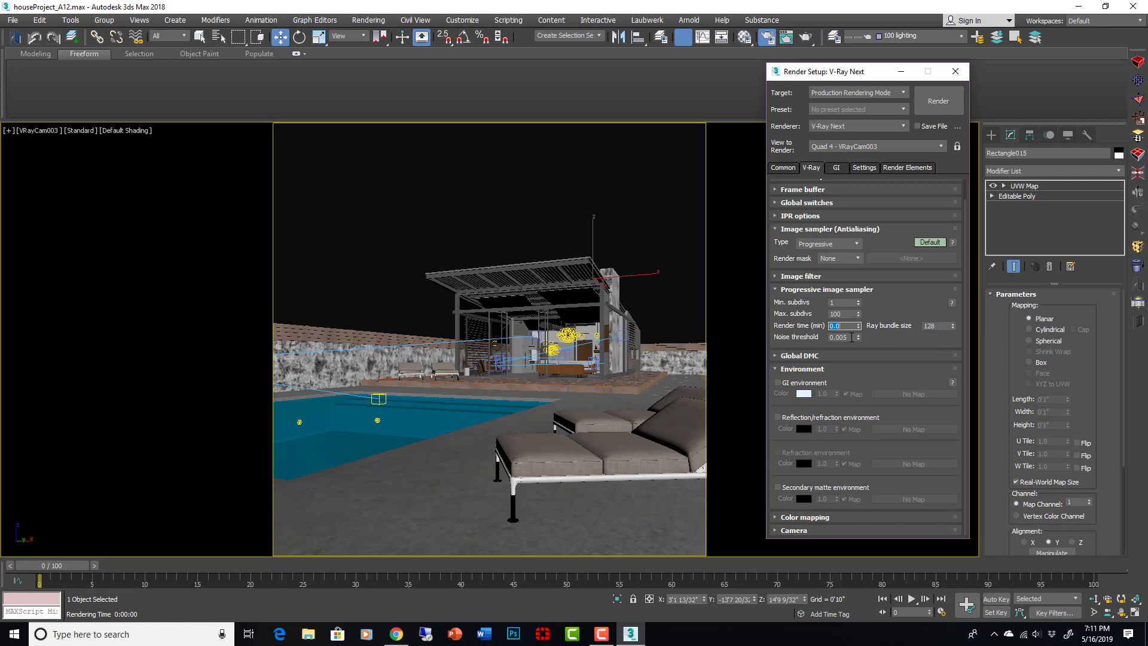
Step: Try a noise threshold of 0.0 with a render time limit of 5.0 minutes, and reset the time limit to 0.0
key(Tab)
text(0)
key(Return)
double_click(841, 326)
text(5)
key(Return)
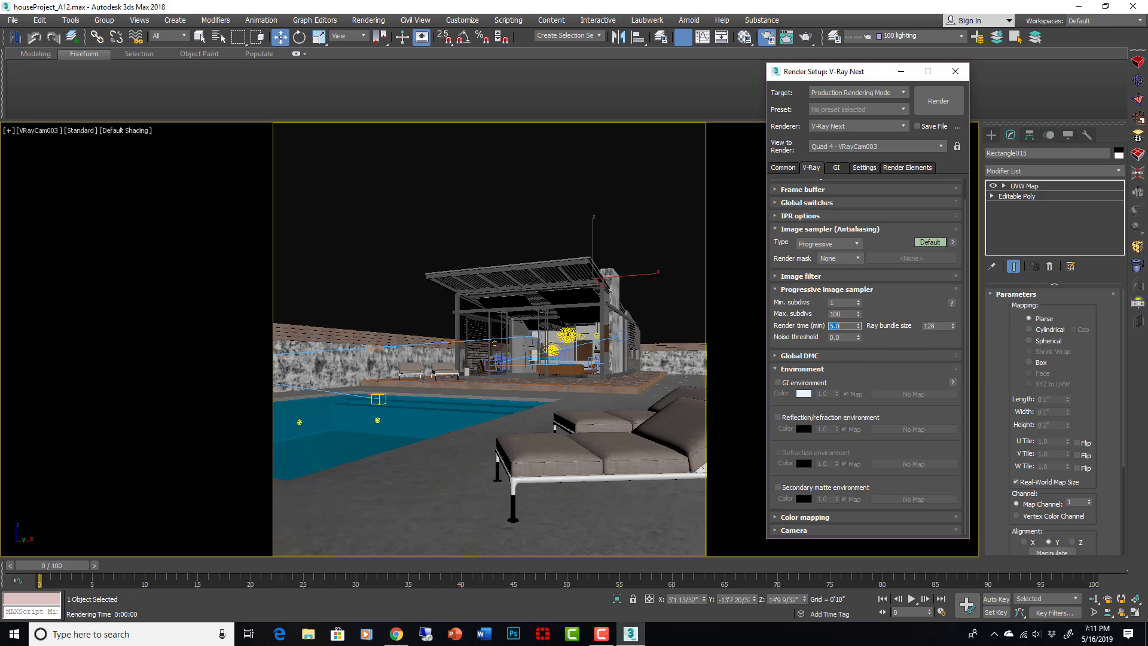
right_click(859, 326)
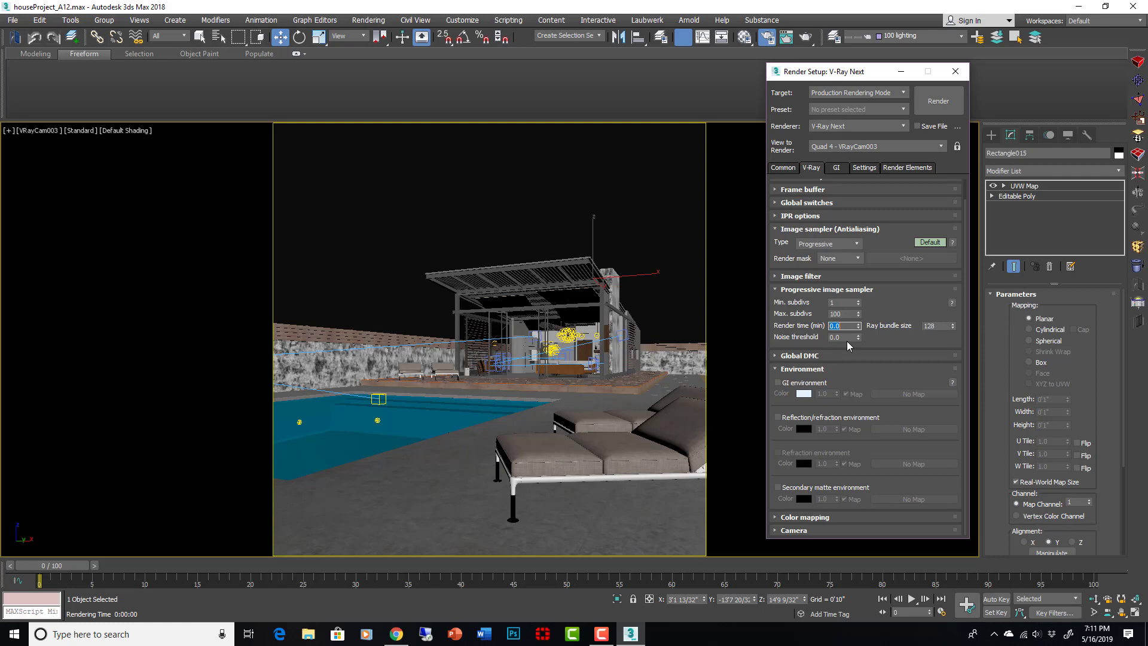
Step: Try a noise threshold of 0.5 with a render time limit of 1 minute in the progressive image sampler
key(Tab)
text(0.5)
key(Return)
key(shift+Tab)
text(1)
key(Return)
Step: Set the progressive sampler's render time limit to 0 minutes and its noise threshold to 0.005
text(0)
key(Tab)
text(0.005)
key(Return)
Step: Review the light cache settings under global illumination, comparing the subdivisions with the render output size
click(839, 168)
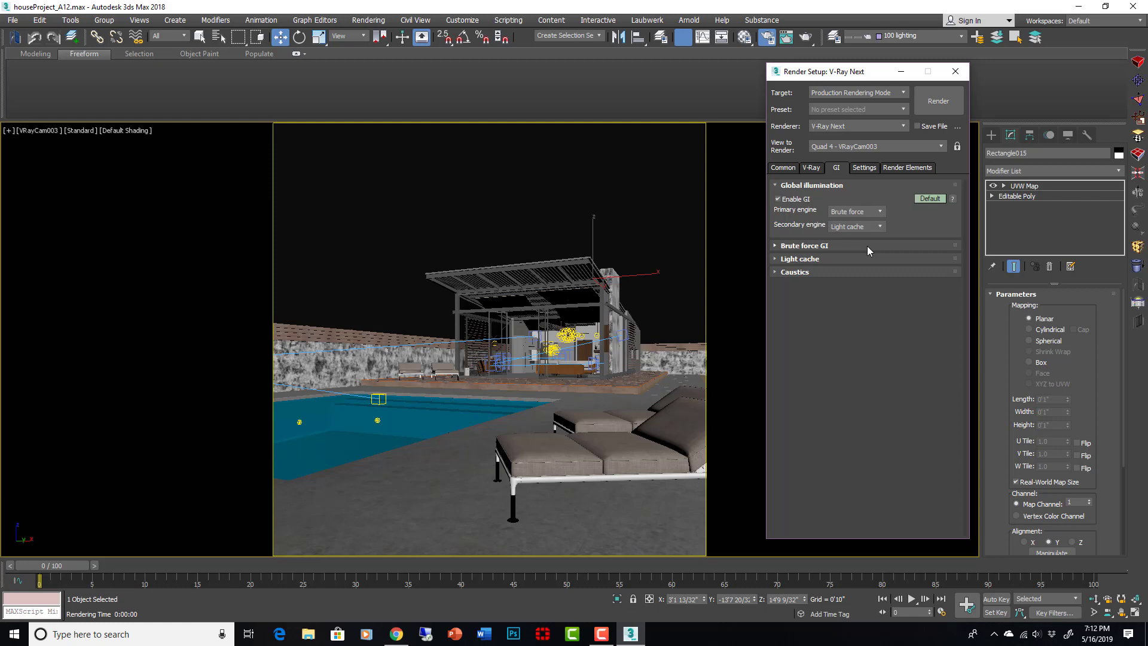
click(833, 258)
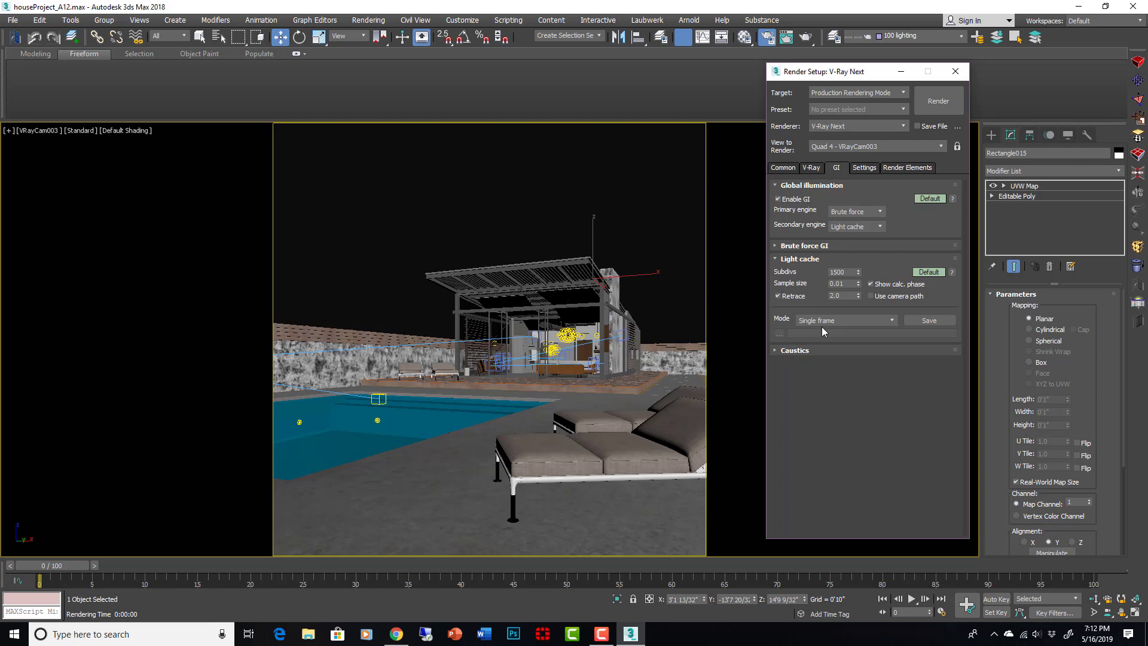
double_click(845, 272)
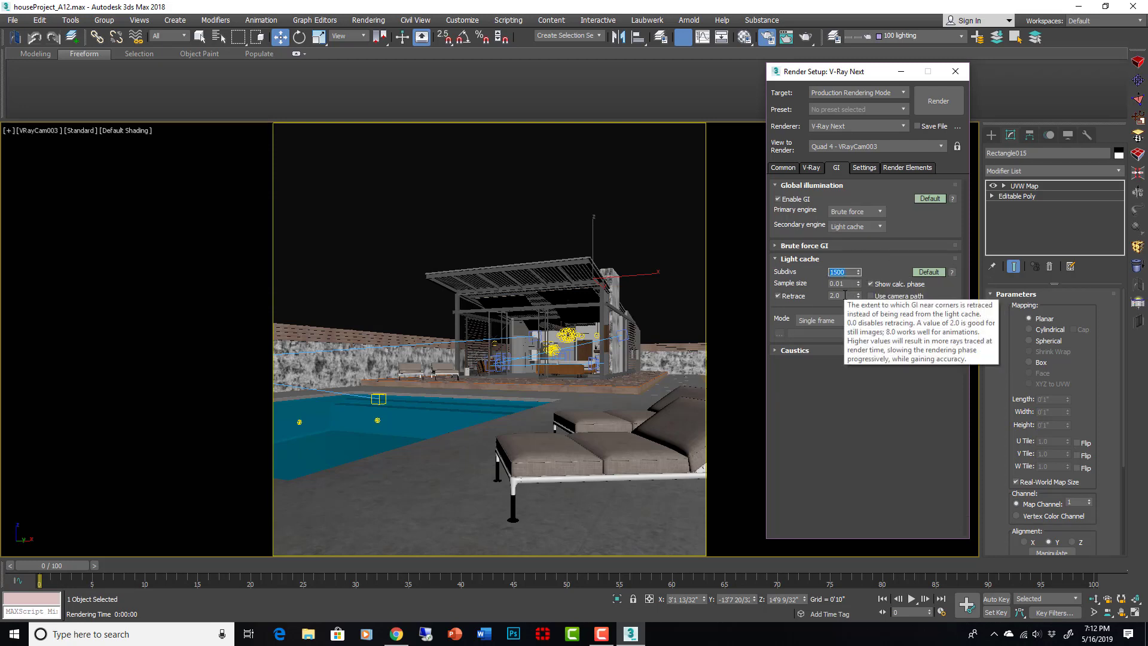
click(793, 168)
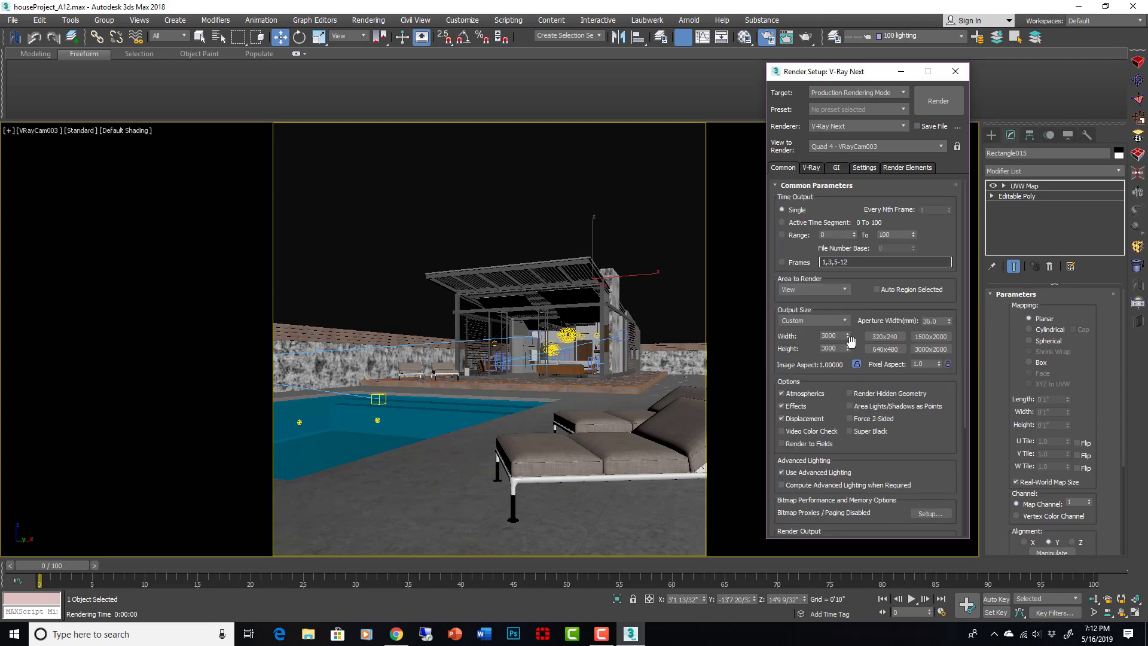
click(819, 167)
click(835, 169)
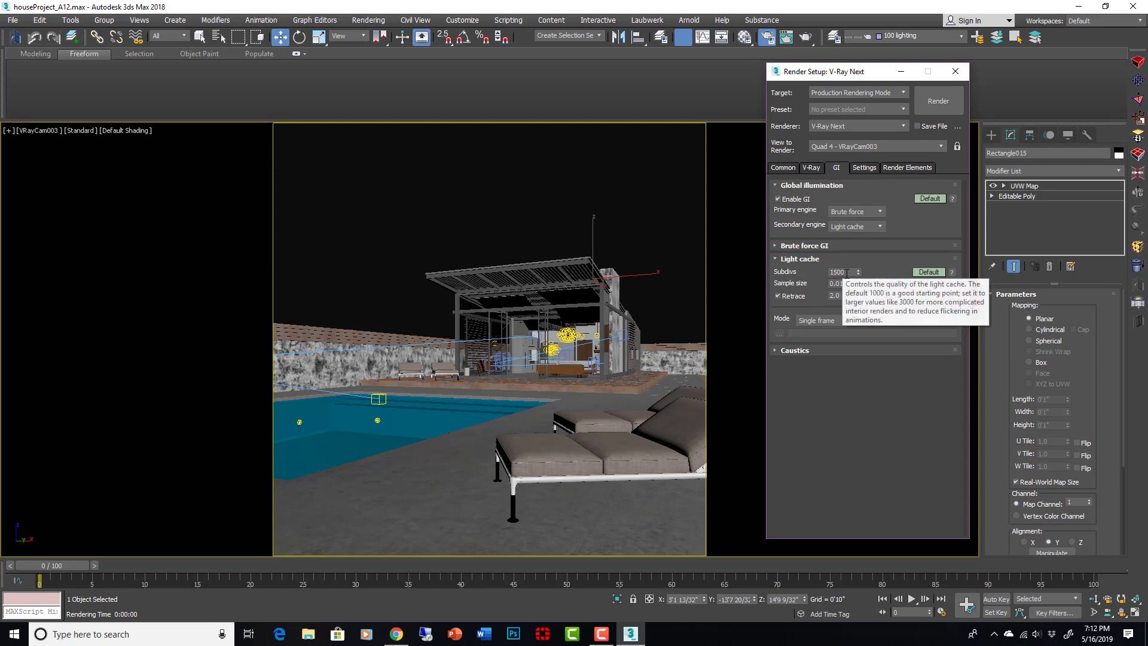
double_click(828, 272)
click(800, 259)
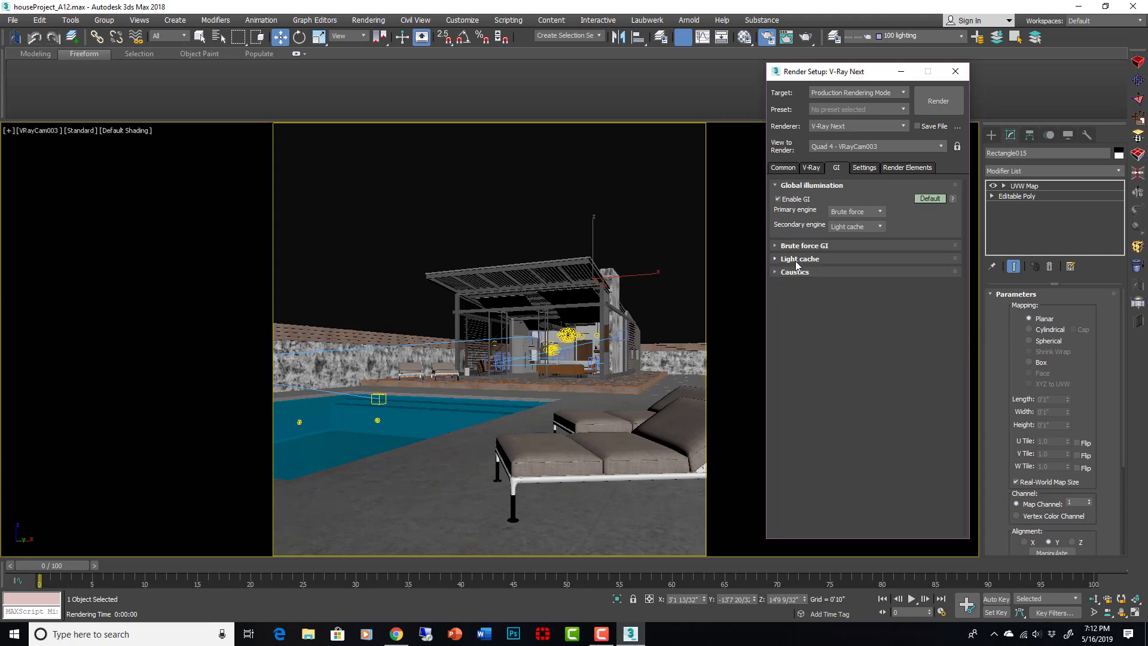
Step: Collapse the V-Ray environment settings and inspect the parameters of the VRayZDepth render element
click(810, 168)
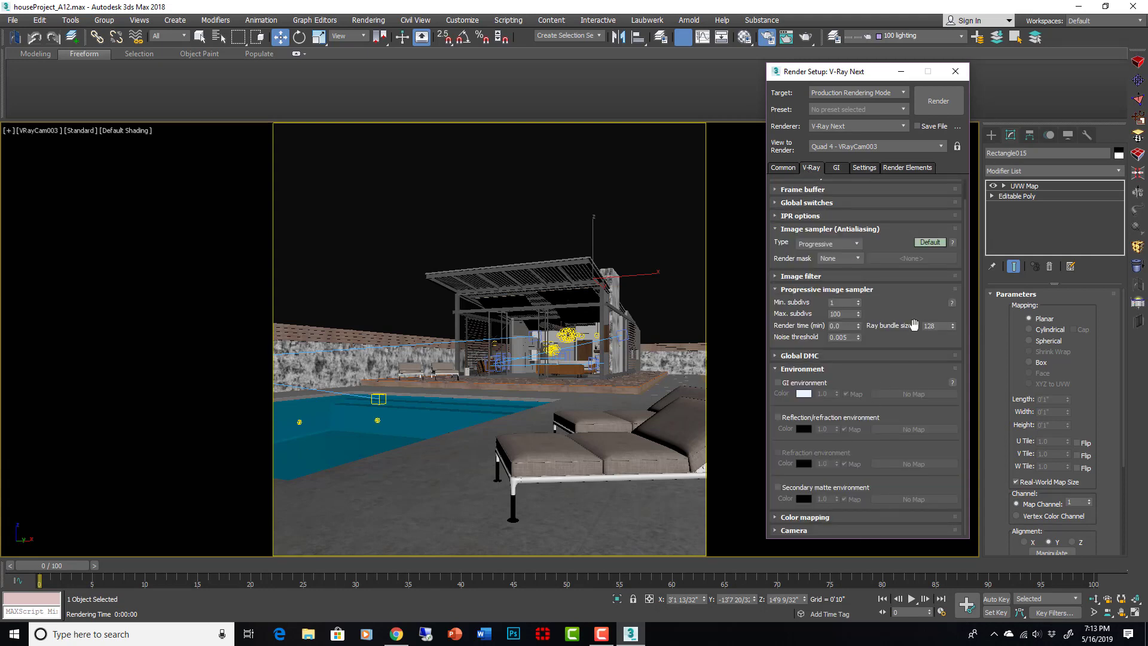
click(802, 370)
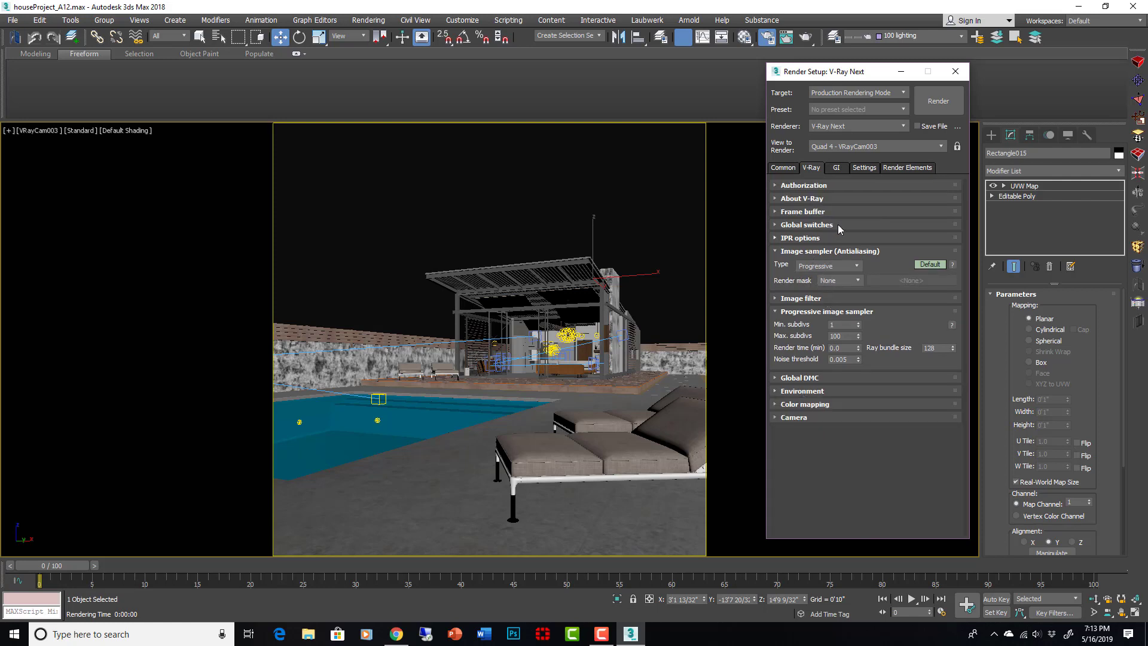
click(891, 168)
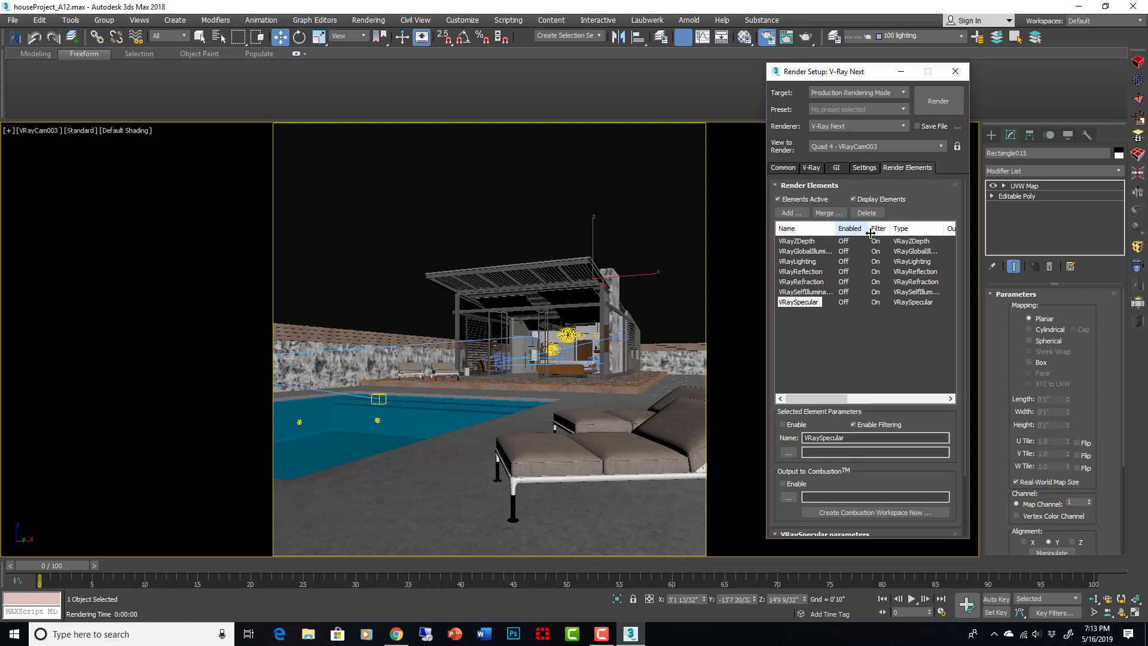
click(804, 241)
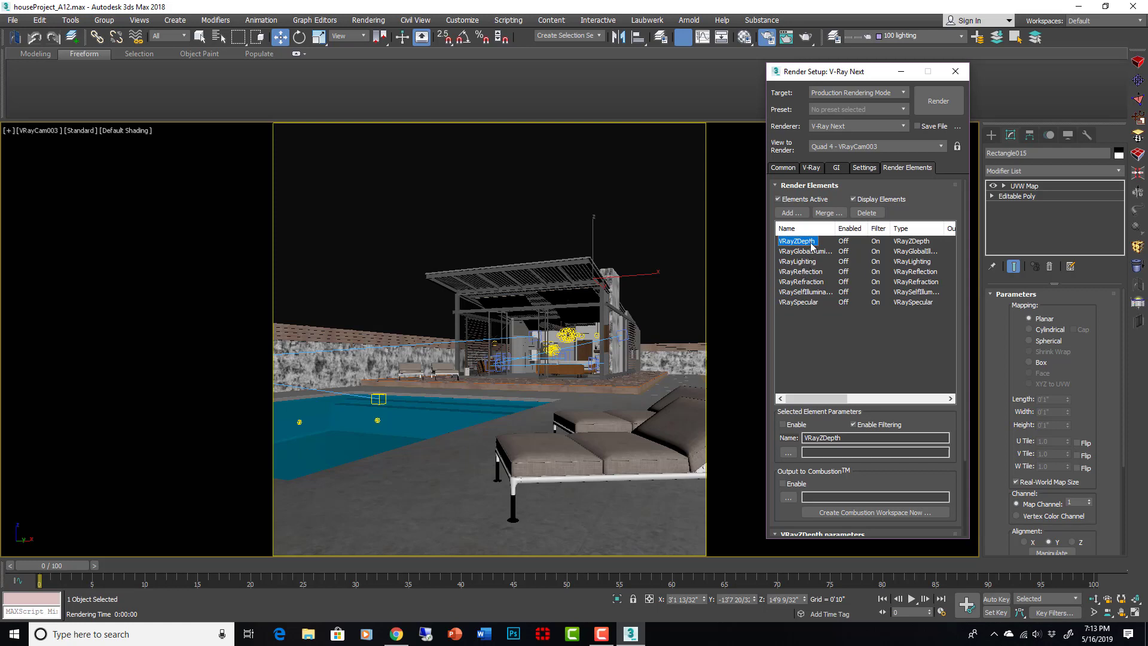
scroll(915, 259, down, 3)
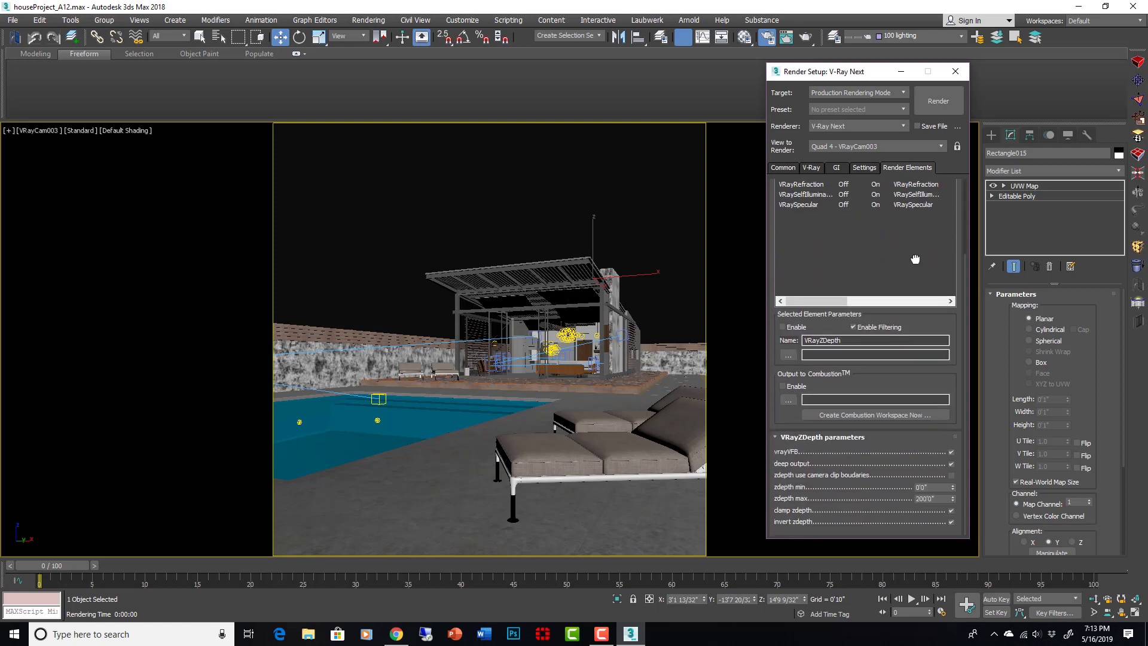
mouse_move(915, 259)
mouse_down()
mouse_move(917, 284)
mouse_move(917, 265)
mouse_up()
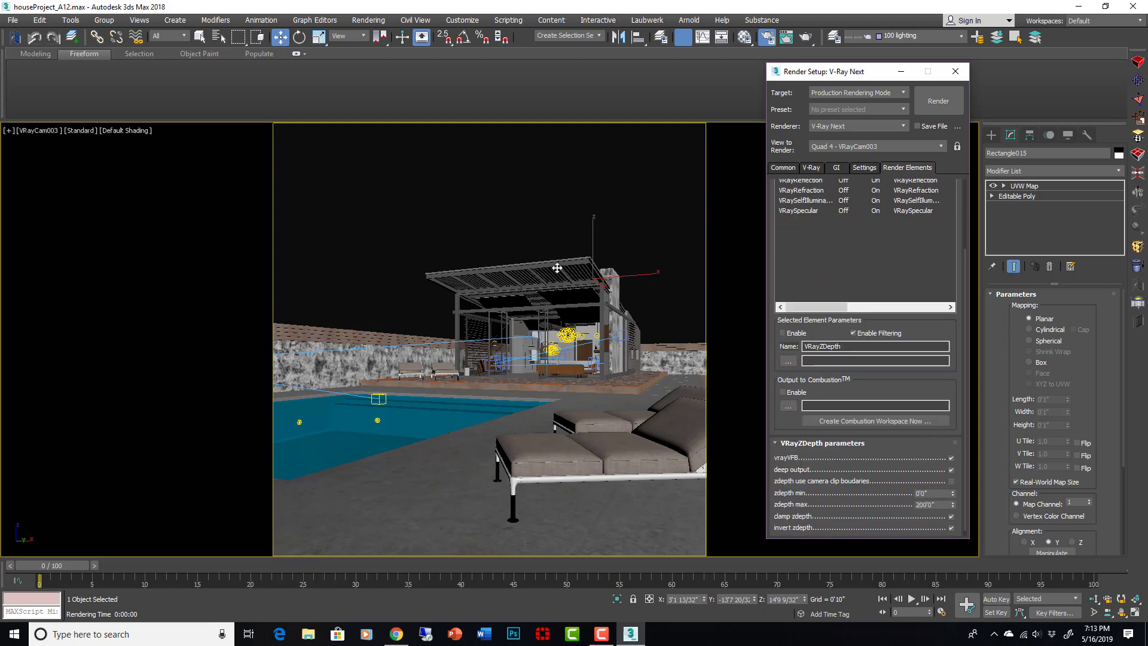
Step: Show the last render in the V-Ray frame buffer and display its VRayZDepth channel
click(811, 167)
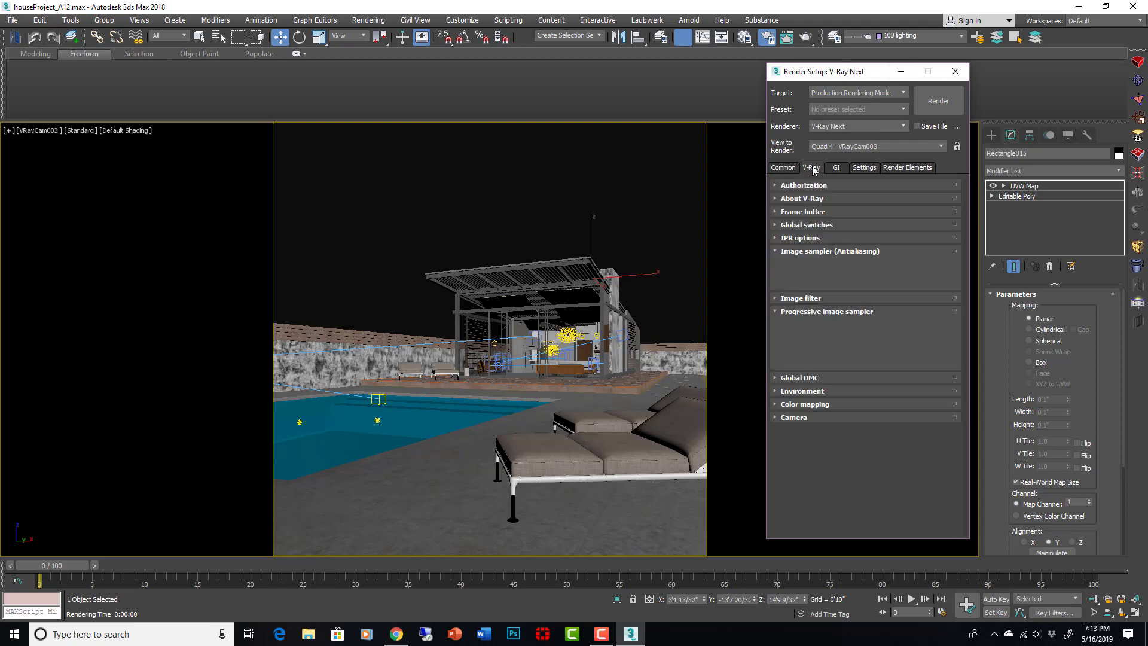
click(841, 213)
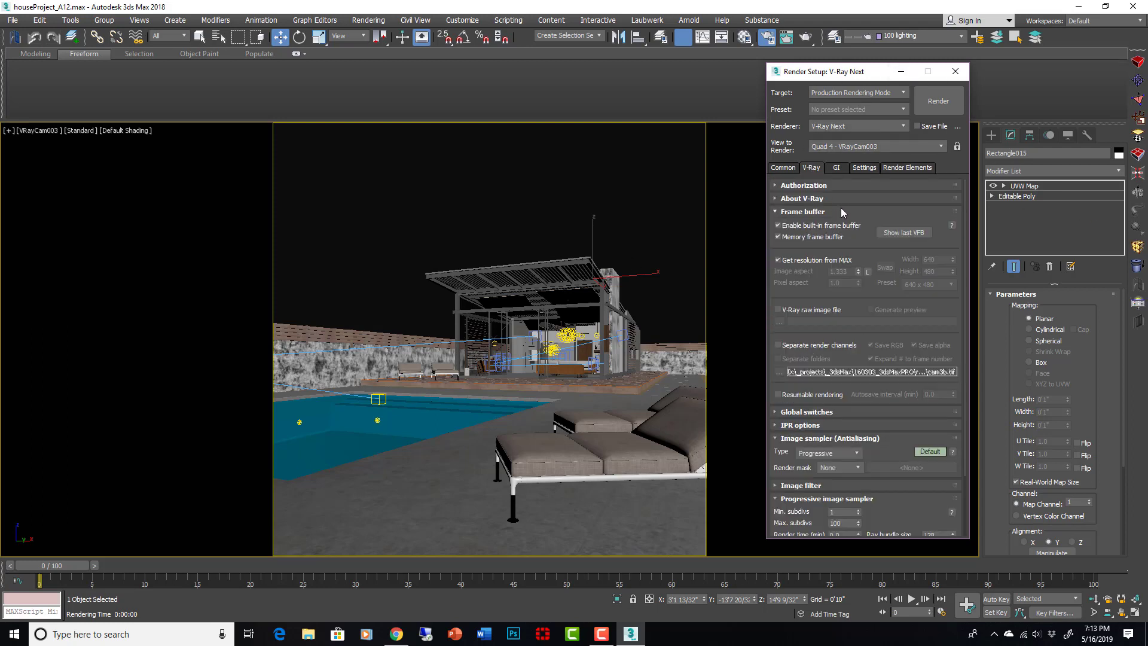
click(913, 230)
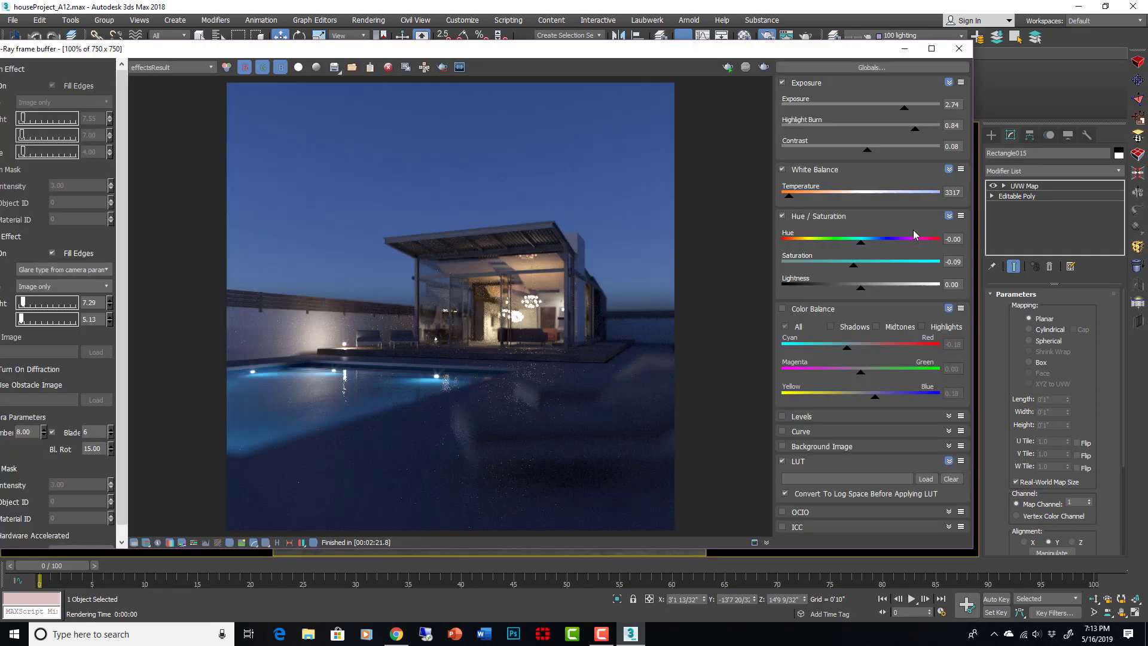
click(208, 67)
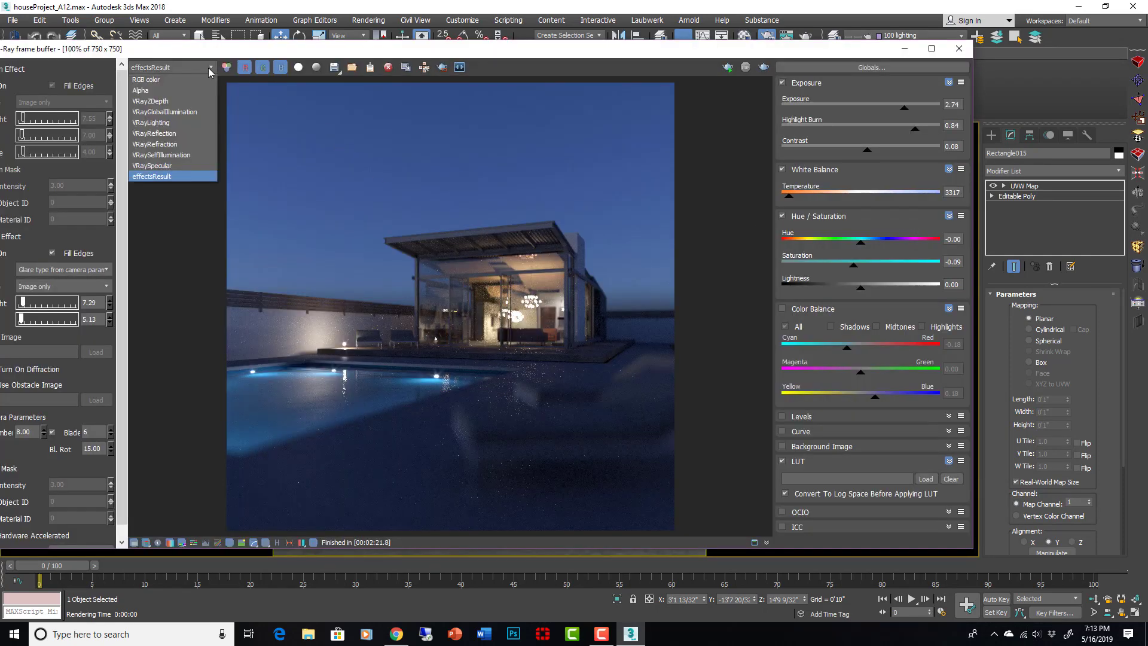
click(180, 101)
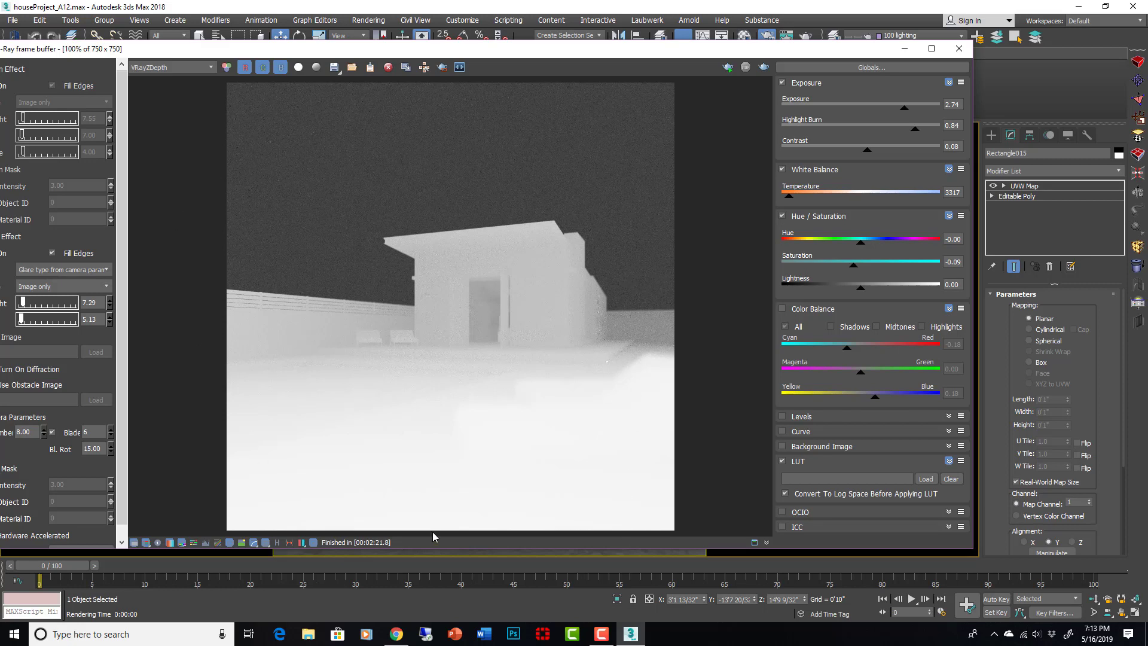
Step: Move the frame buffer window beside the render setup and examine the VRayZDepth parameters alongside the depth image
drag(844, 55, 636, 53)
click(908, 168)
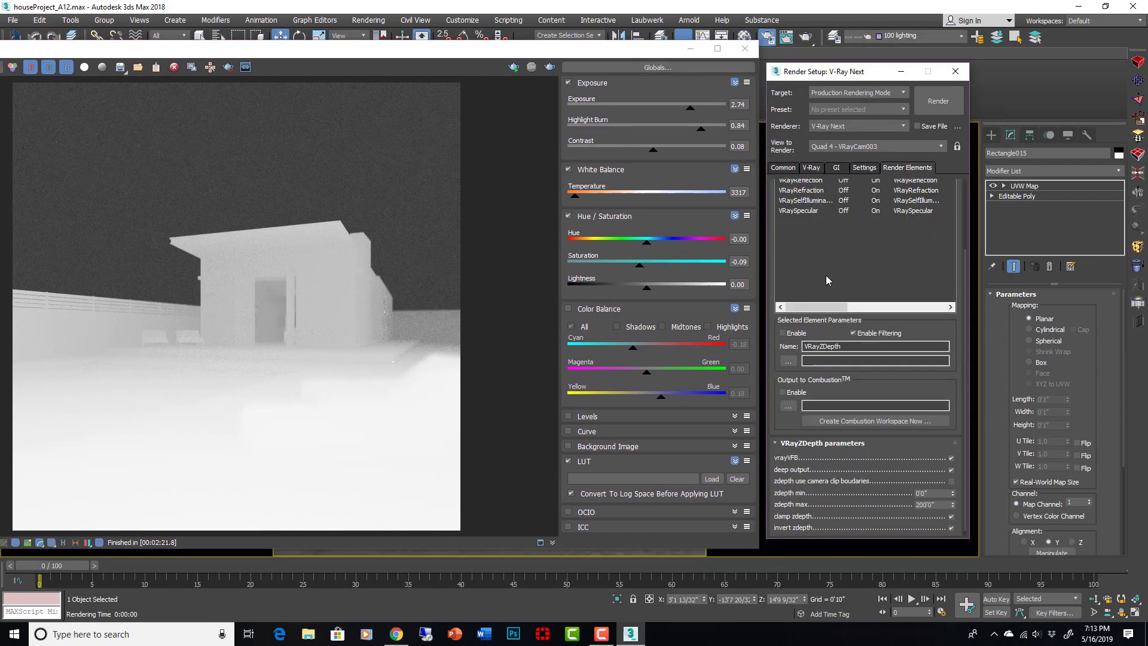
scroll(826, 274, up, 3)
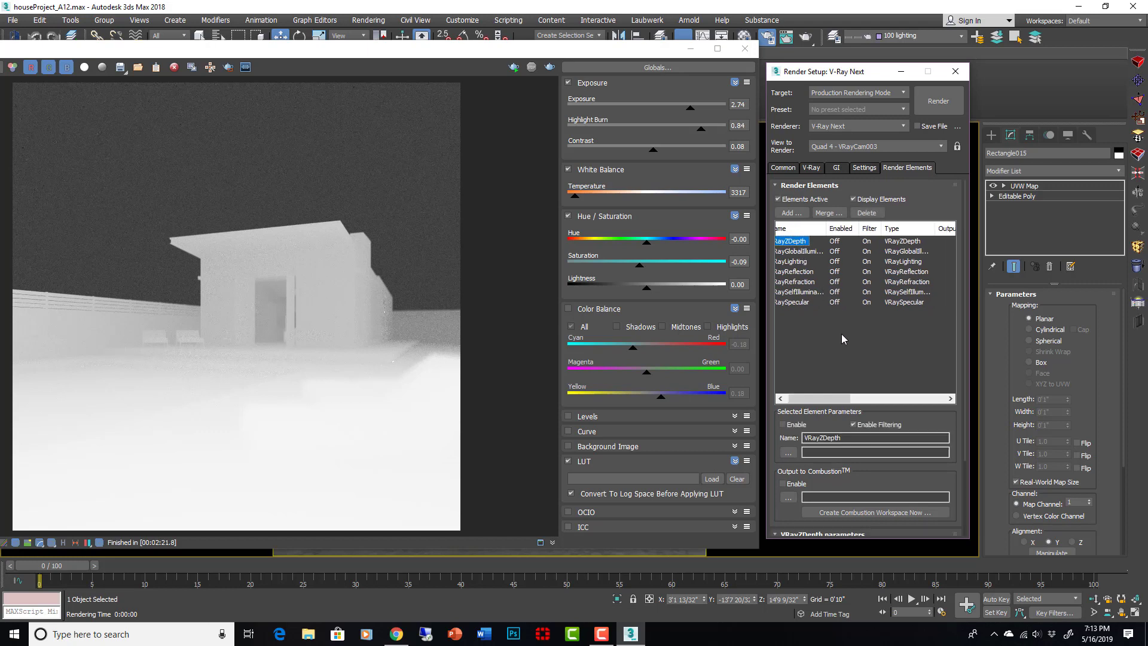
scroll(885, 383, down, 5)
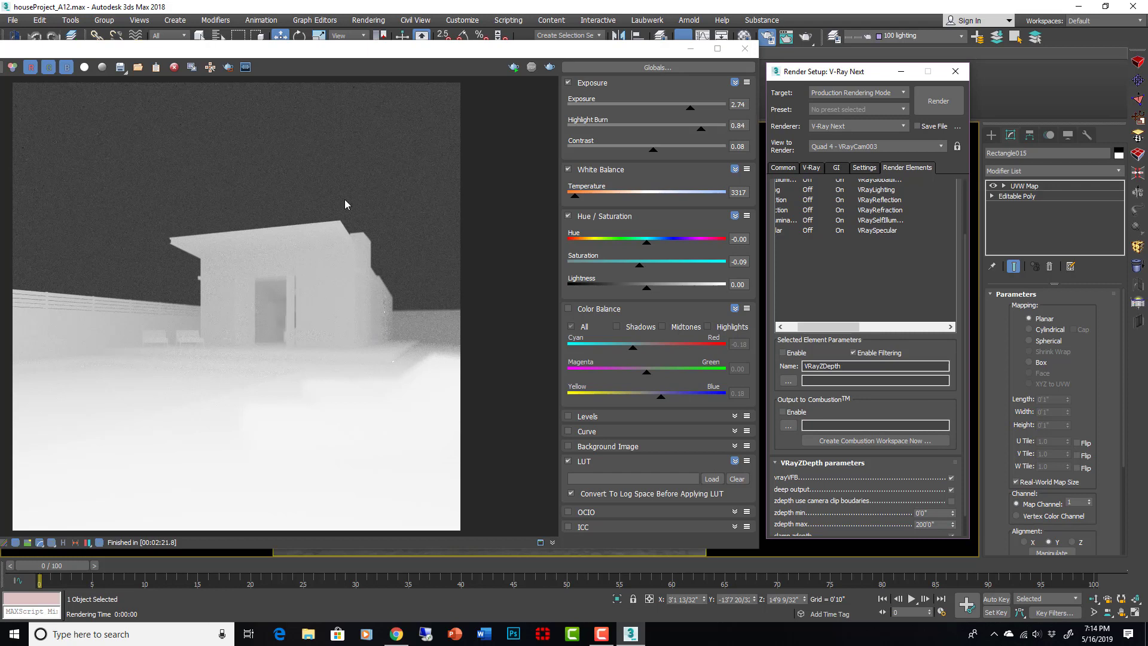
scroll(919, 268, left, 3)
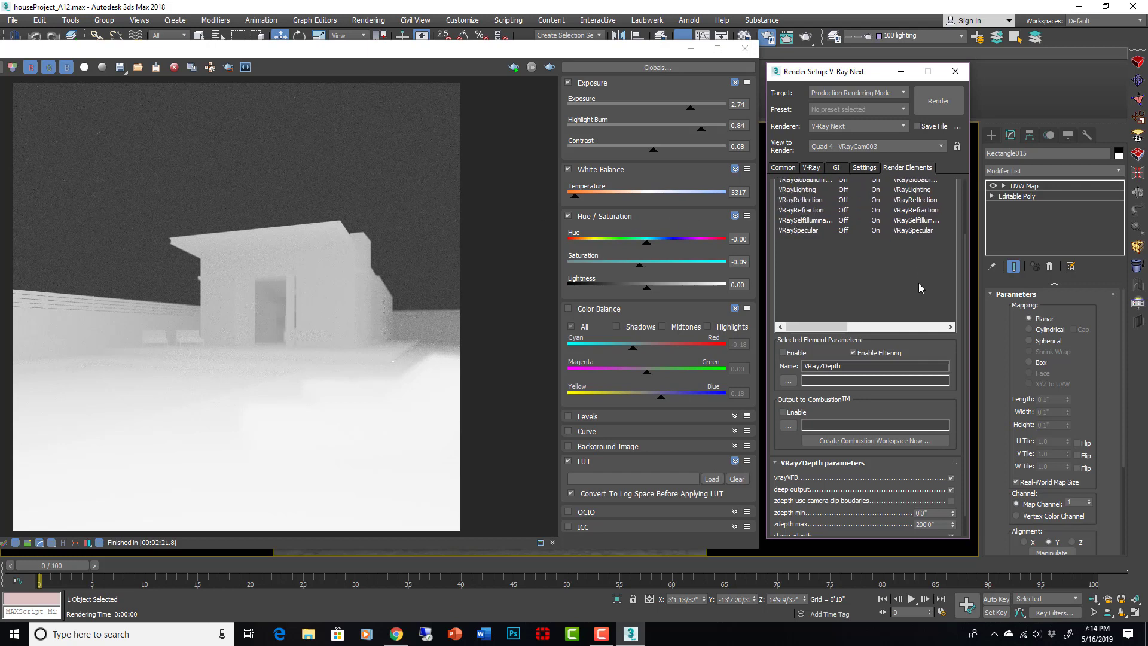
Step: Select the VRayGlobalIllumination render element and display its channel in the V-Ray frame buffer
drag(964, 281, 965, 239)
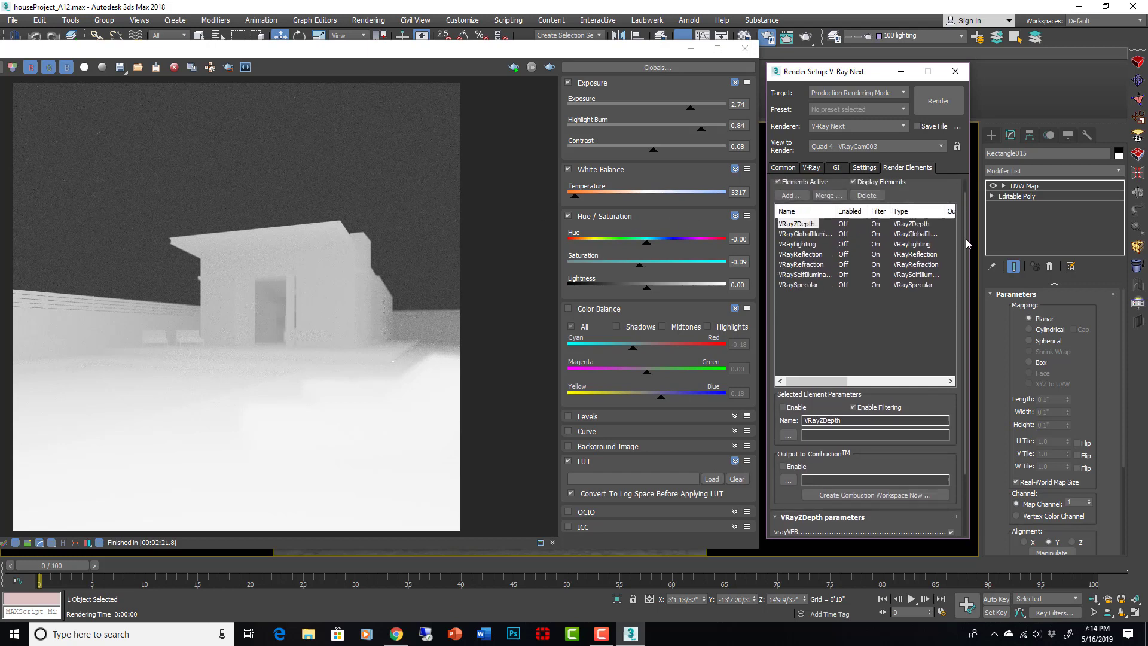
click(805, 234)
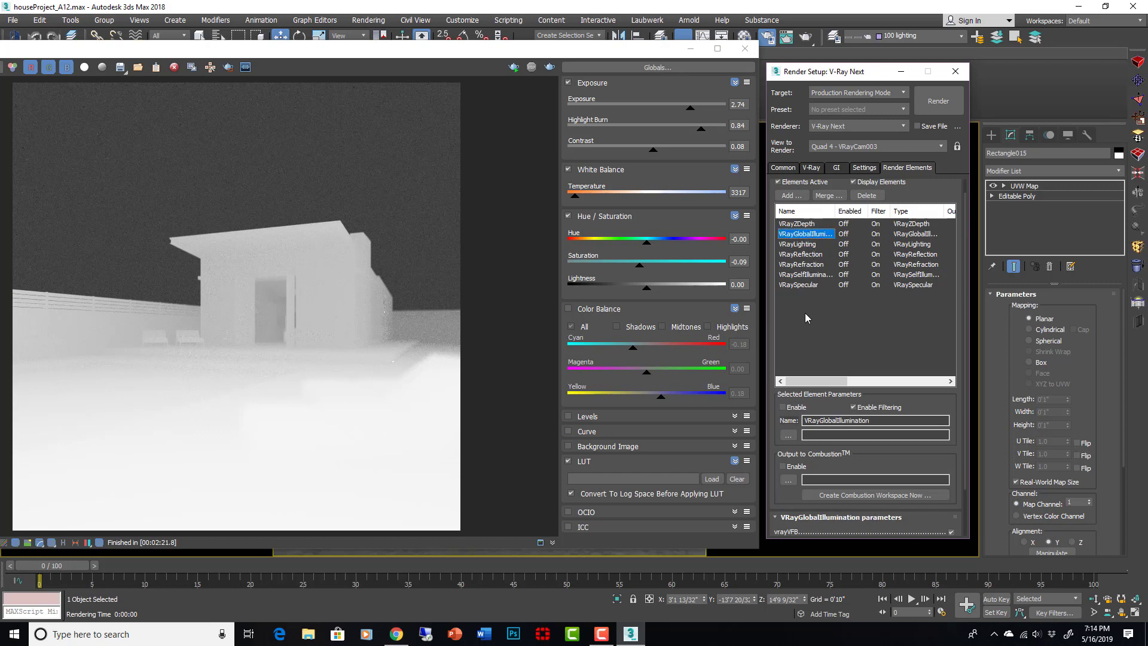
drag(379, 56, 484, 50)
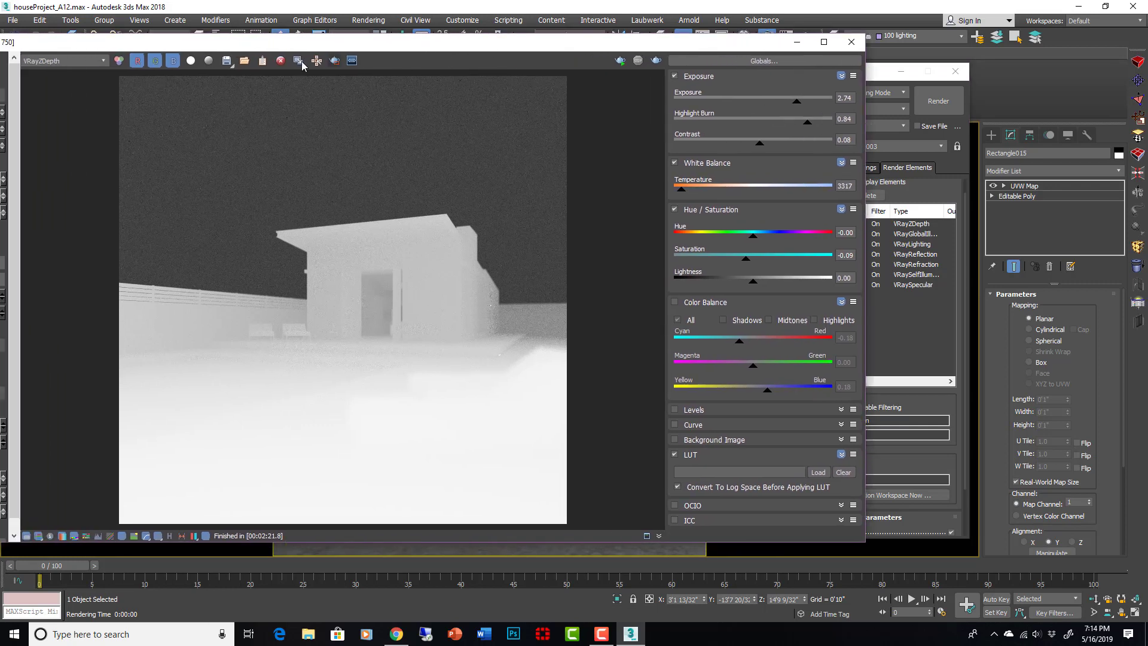
click(83, 61)
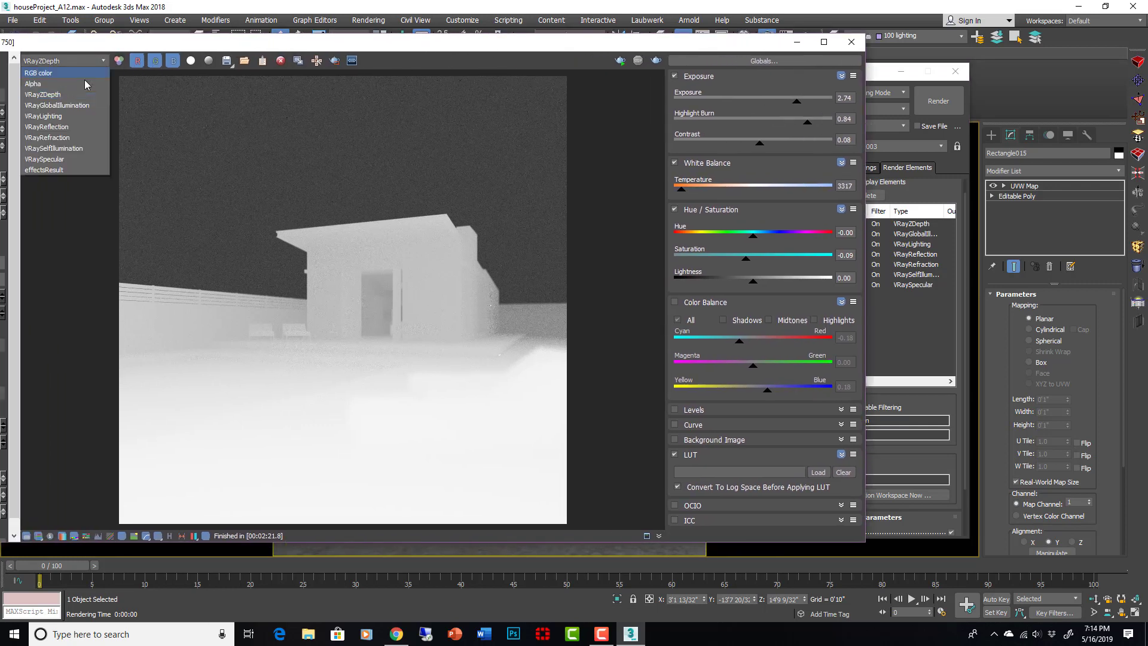
click(68, 106)
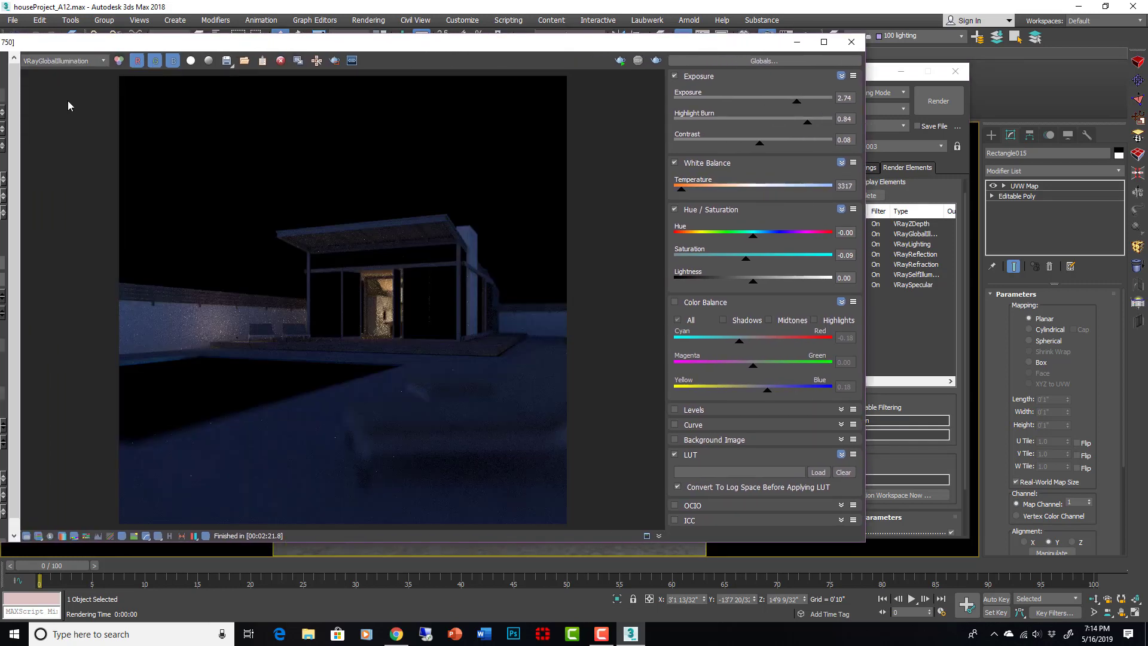
Step: Step through the remaining frame buffer channels in order, from VRayLighting to effectsResult
key(Down)
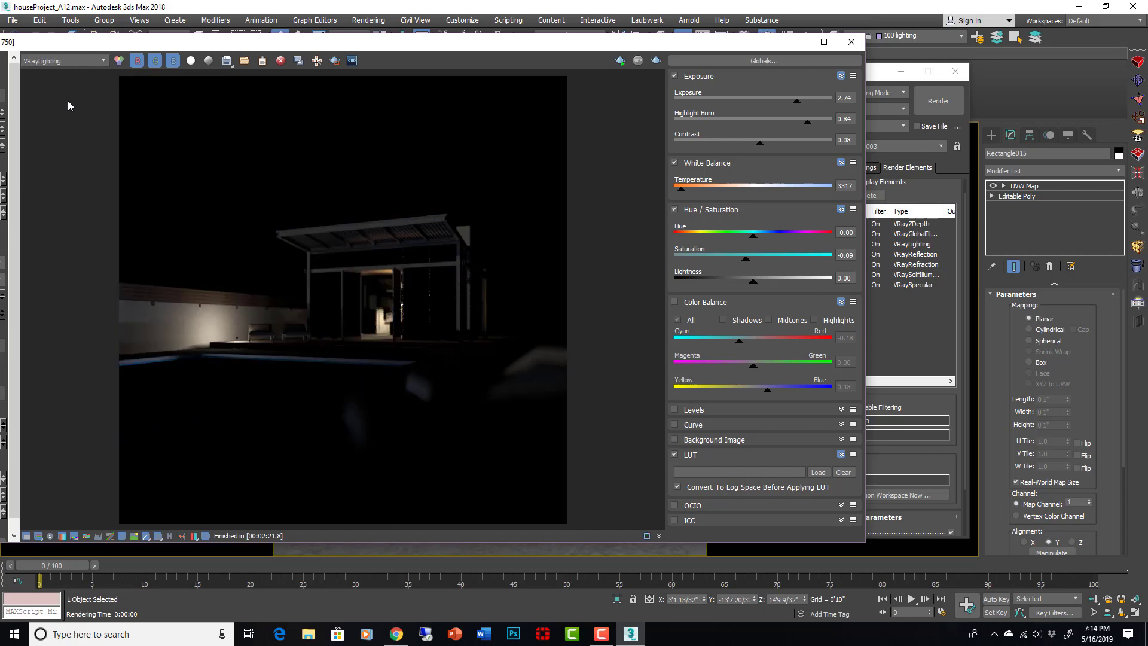
key(Down)
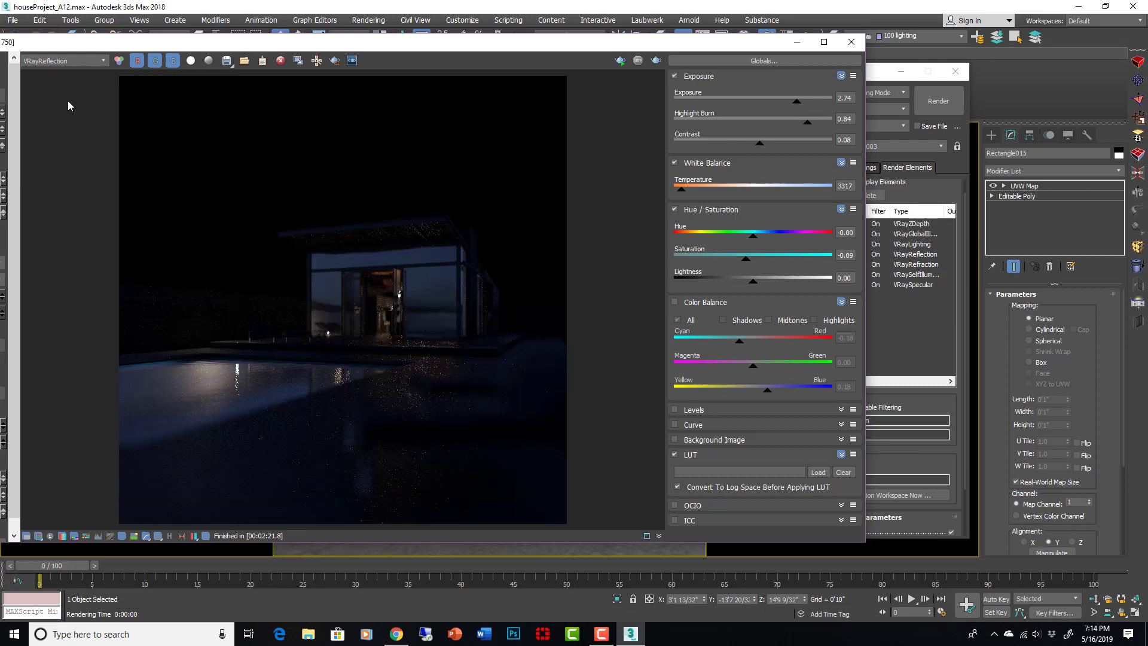
key(Down)
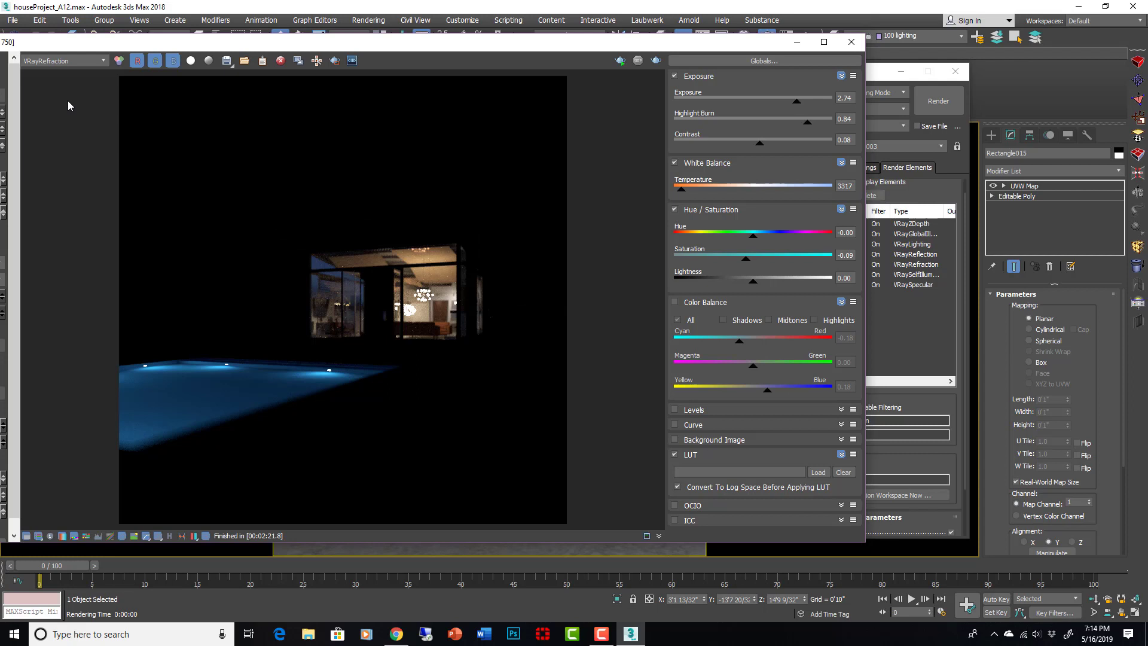
key(Down)
key(Down)
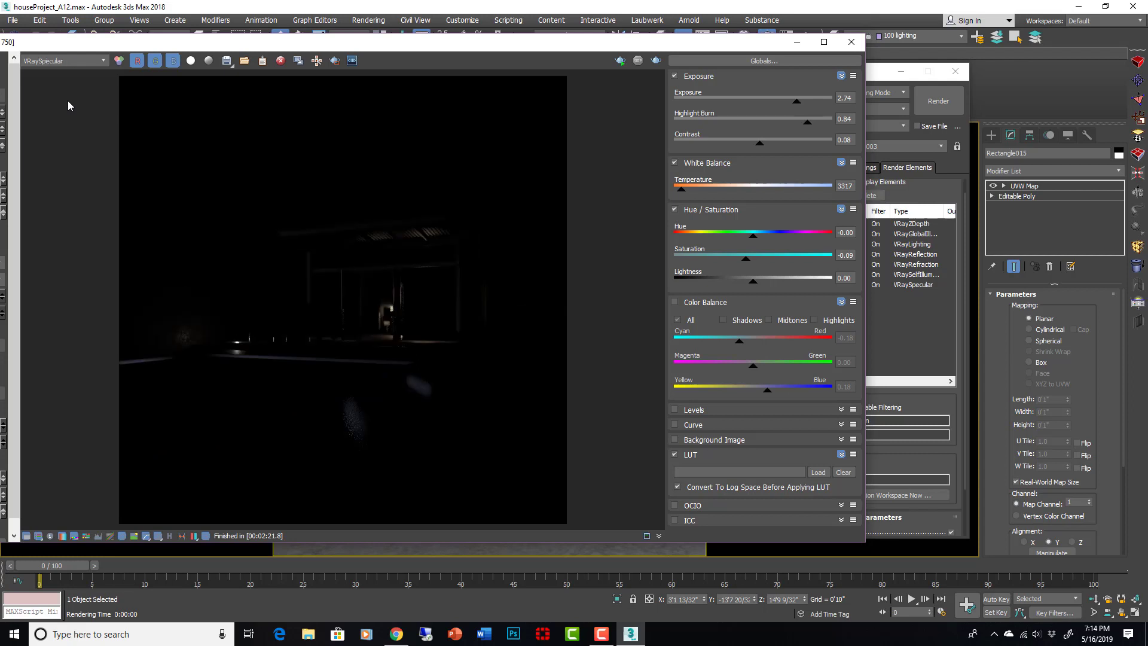
key(Down)
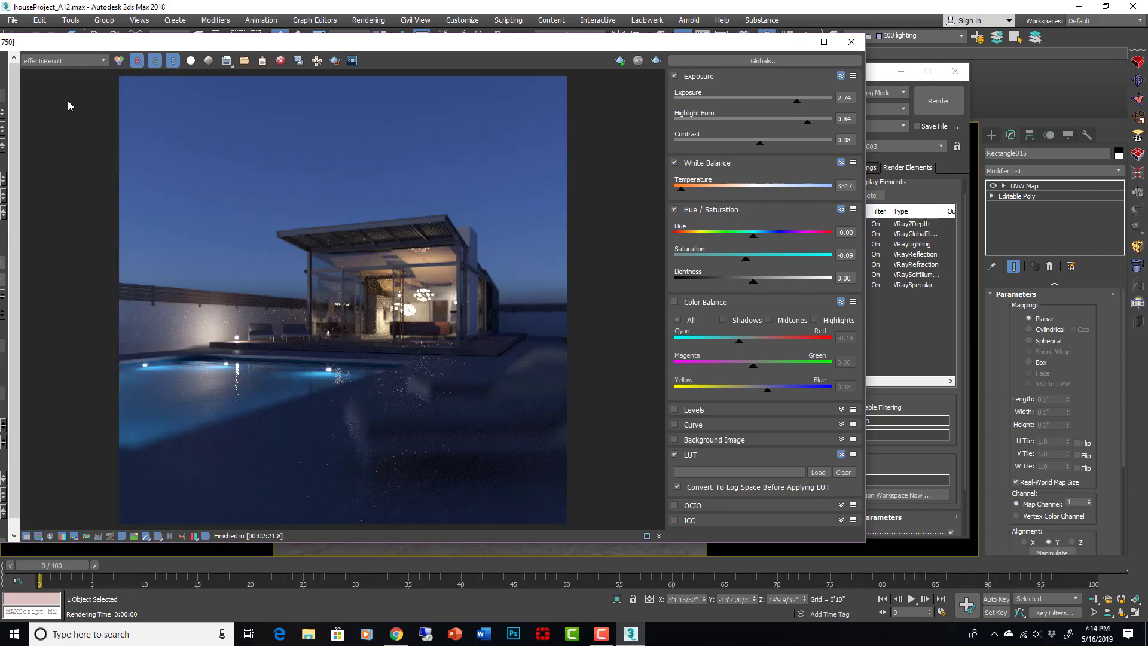
Step: Move the frame buffer to expose the lens effects settings, and toggle those settings off and on
drag(184, 47, 376, 51)
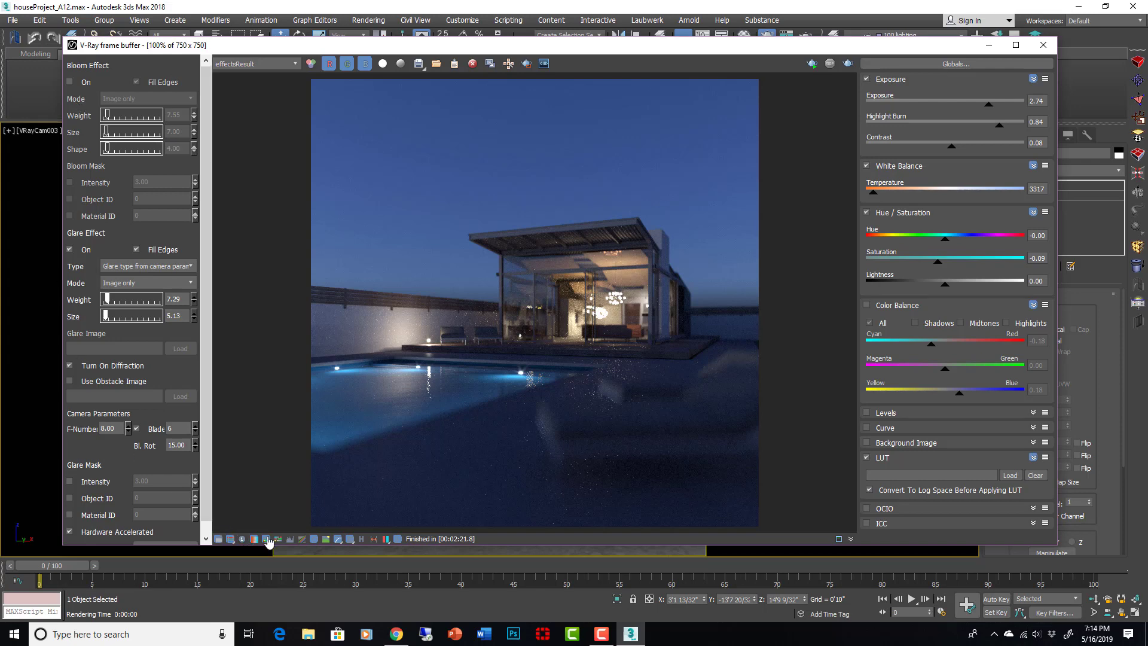
click(397, 540)
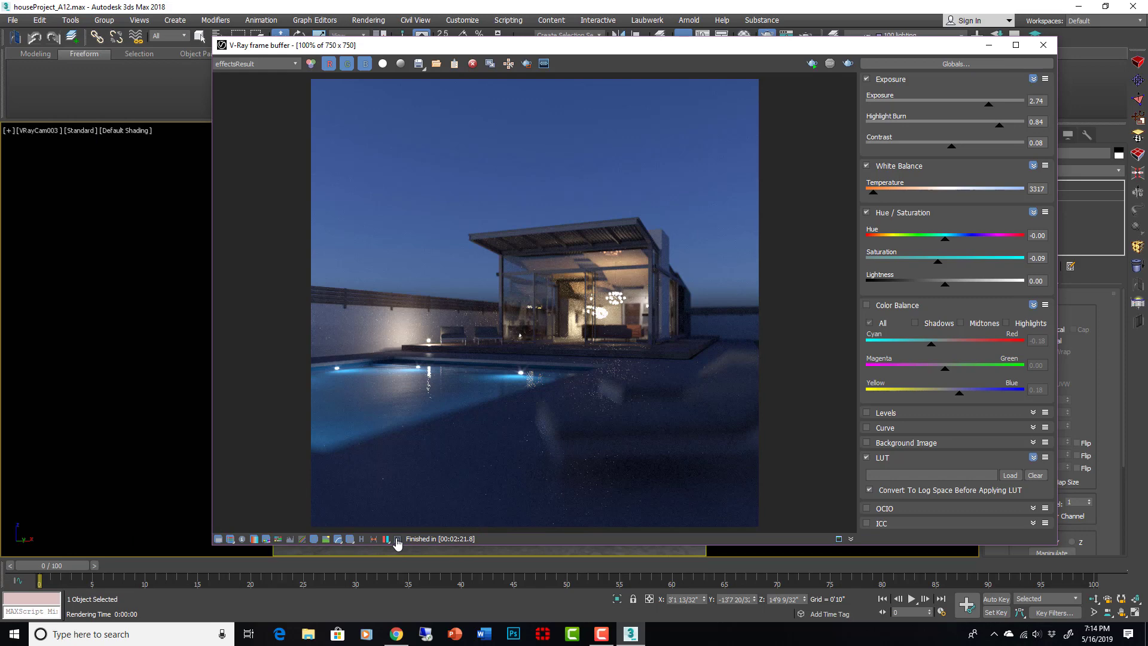
click(398, 540)
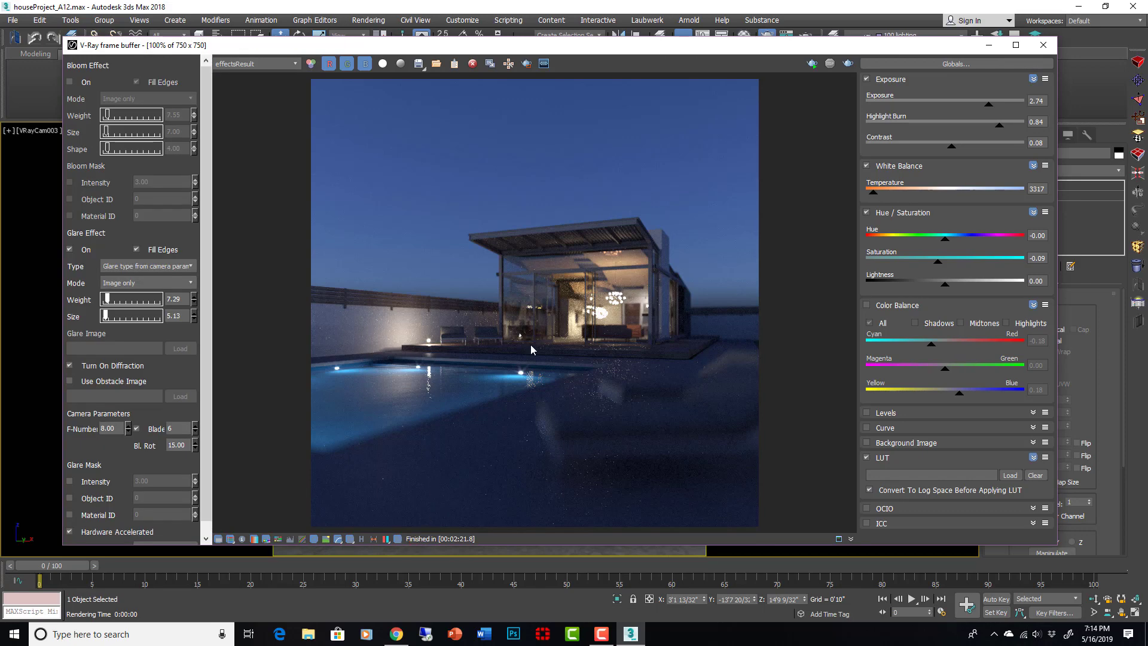
Step: Compare the RGB color and effectsResult channels close up at the pool light
click(272, 62)
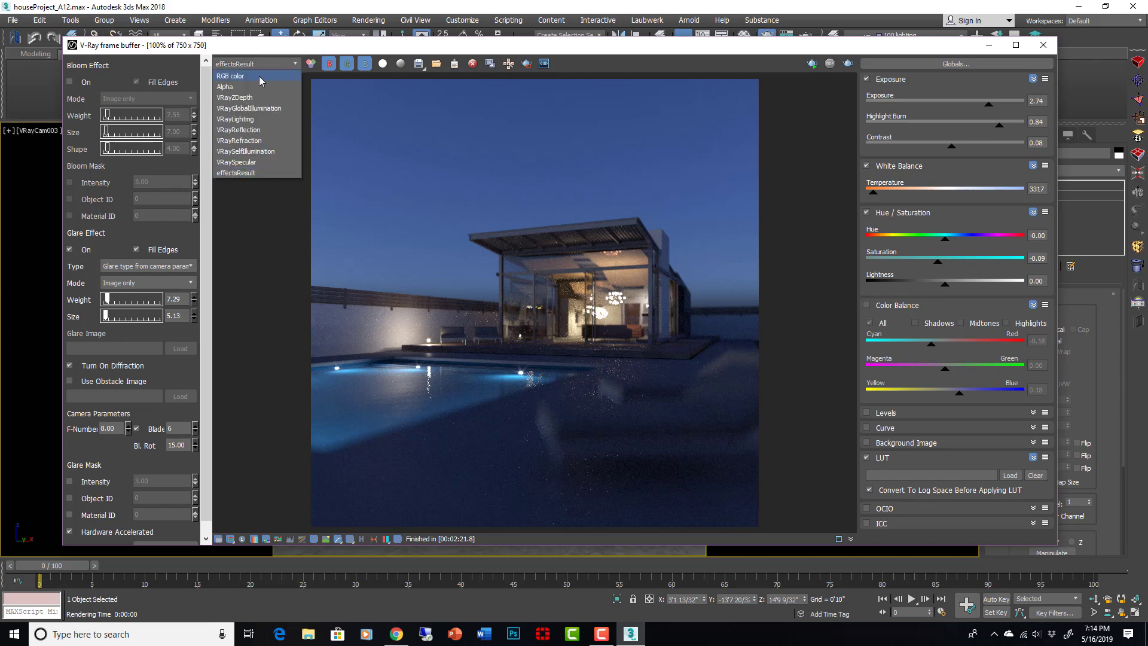
click(259, 76)
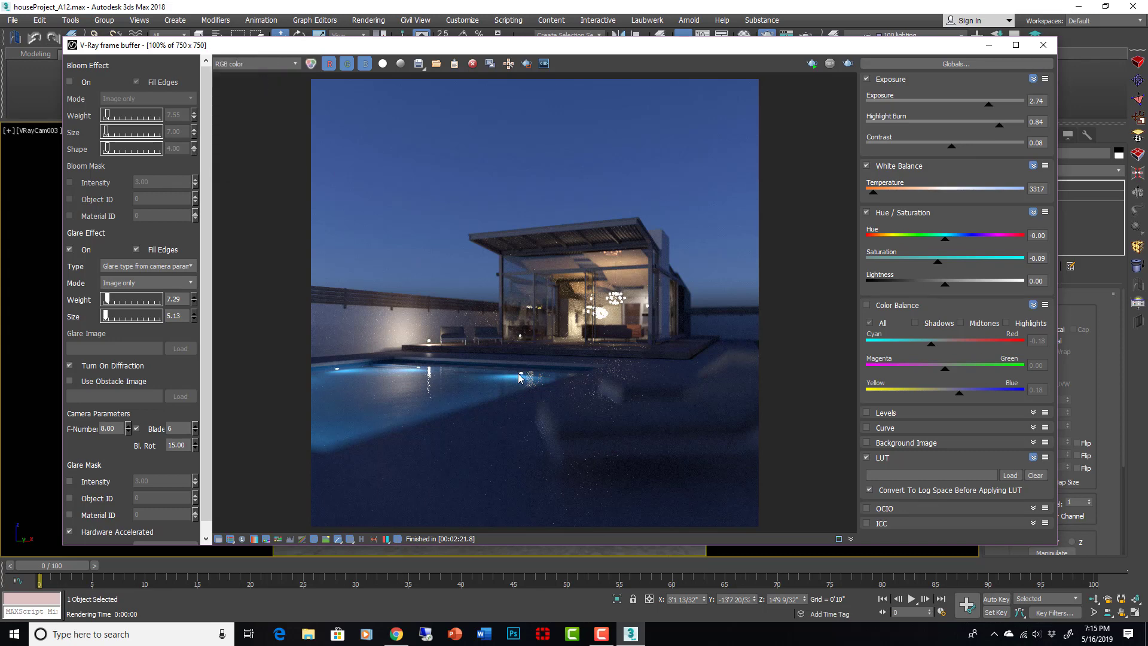
scroll(519, 377, up, 2)
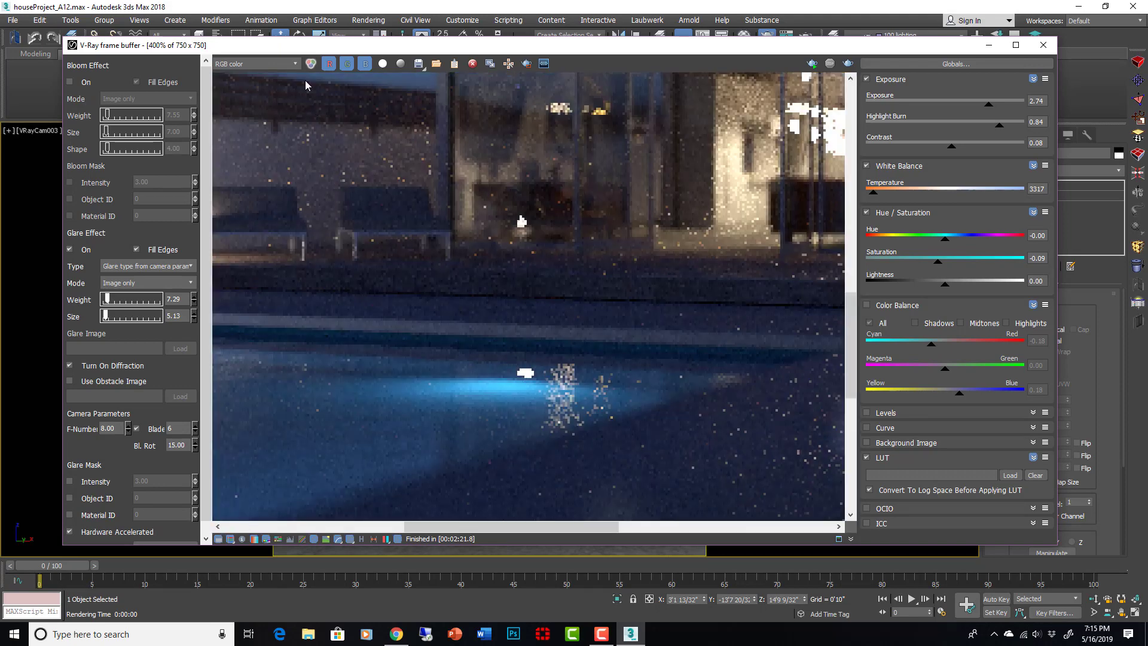
click(292, 64)
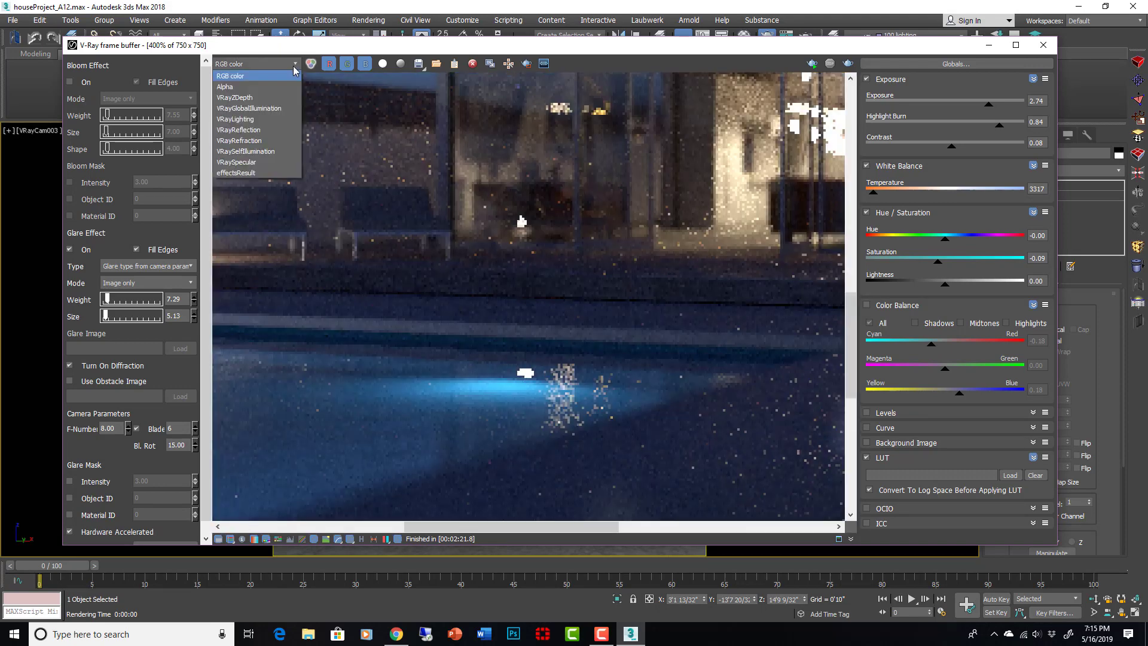
click(261, 173)
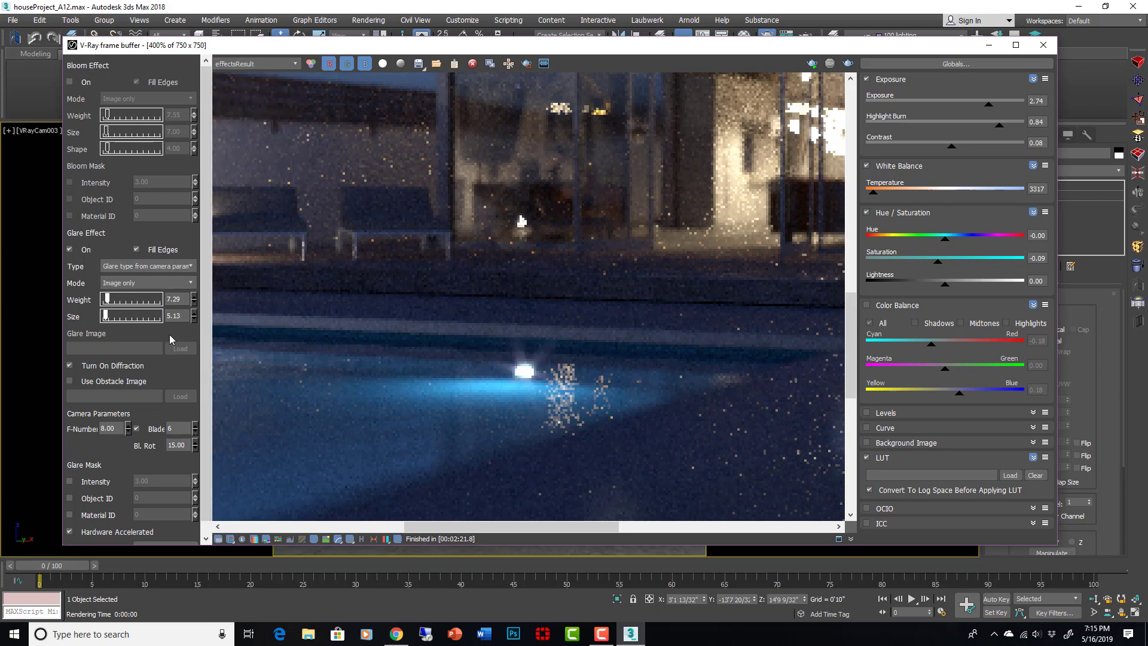
Step: Try the bloom effect on the pool lights with varied weights, toggling glare for comparison, and switch bloom off again
click(71, 85)
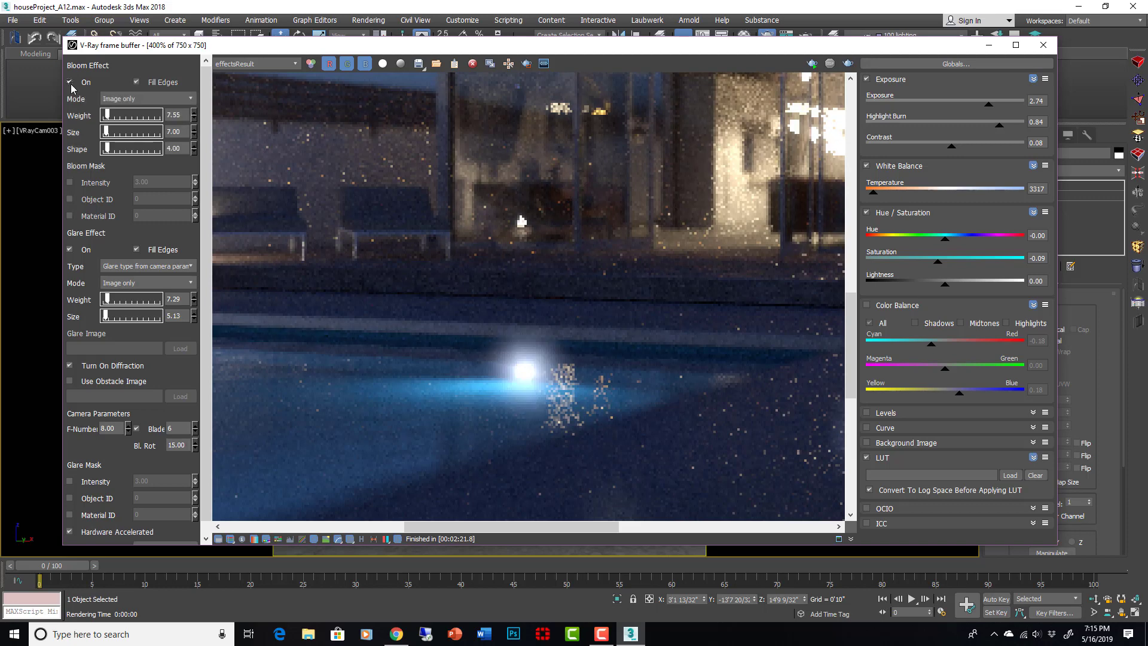
click(70, 251)
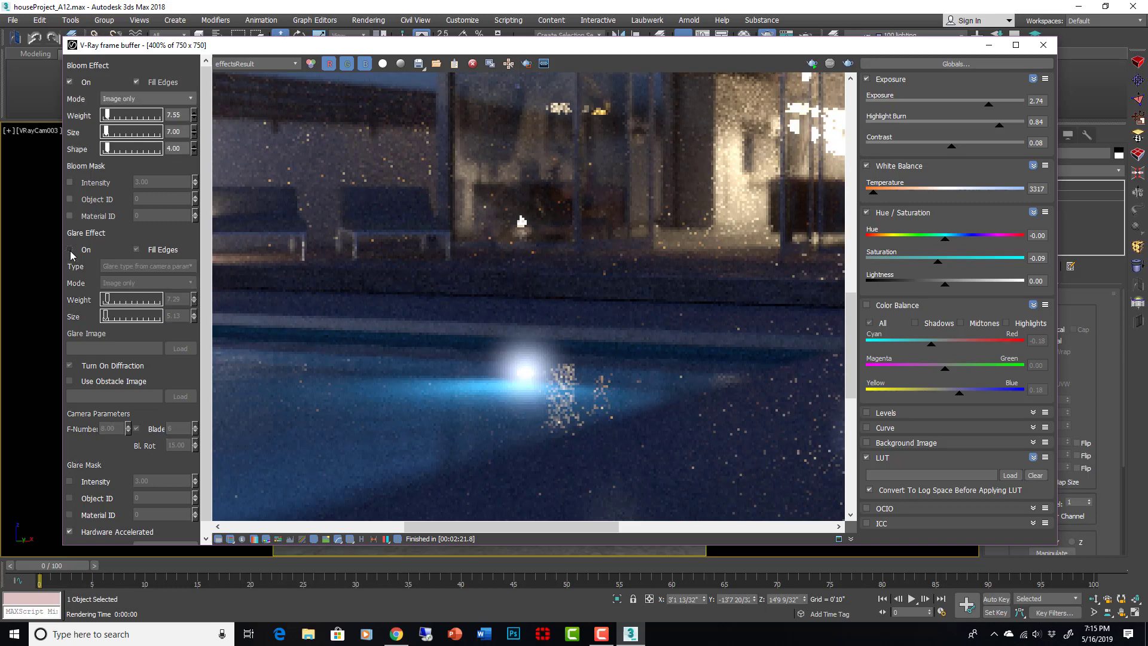
click(70, 250)
scroll(605, 317, down, 2)
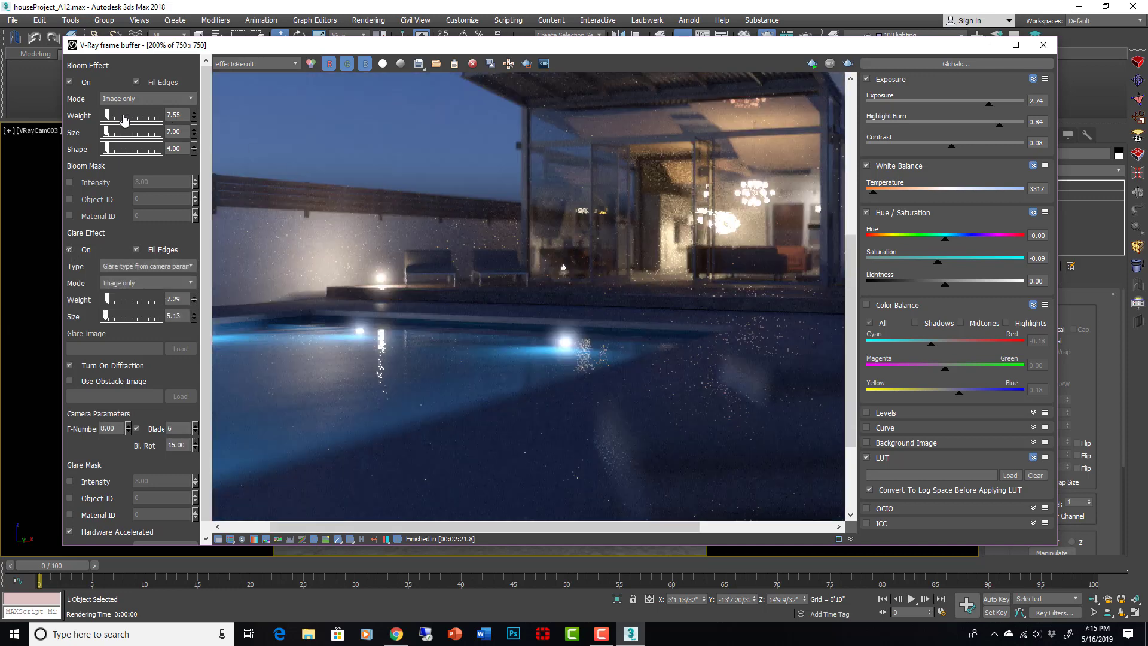
mouse_move(111, 118)
mouse_down()
mouse_move(144, 118)
mouse_move(105, 116)
mouse_up()
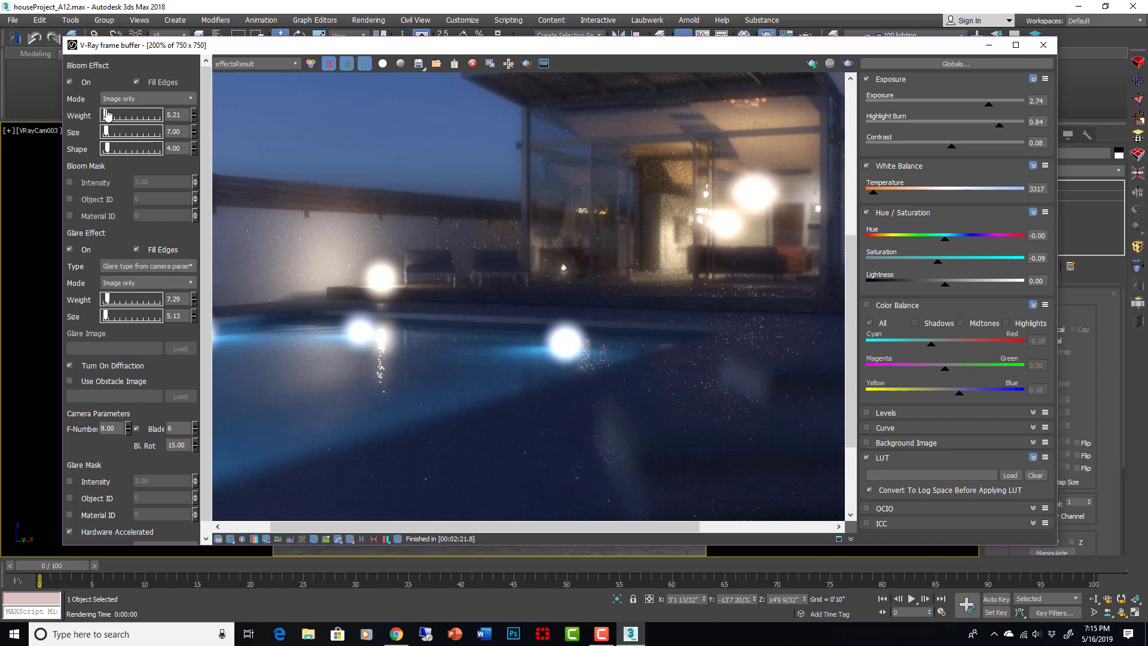
click(69, 82)
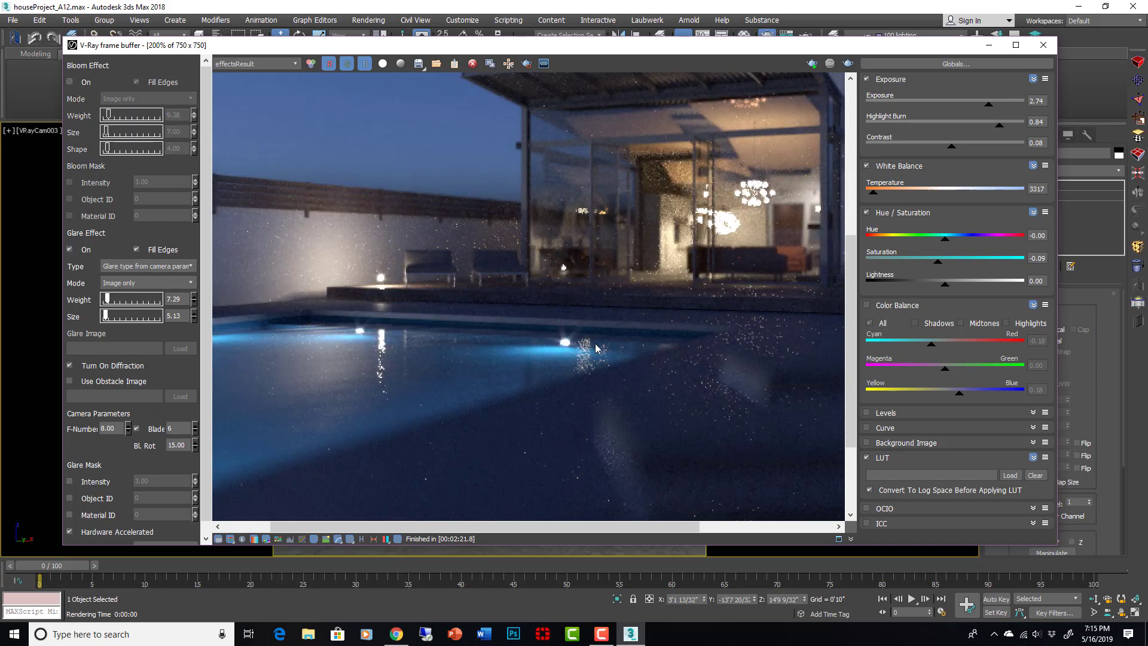
Step: Examine the pool light's glare at pixel level by switching between effectsResult and RGB color, ending on effectsResult at full view
scroll(598, 349, up, 2)
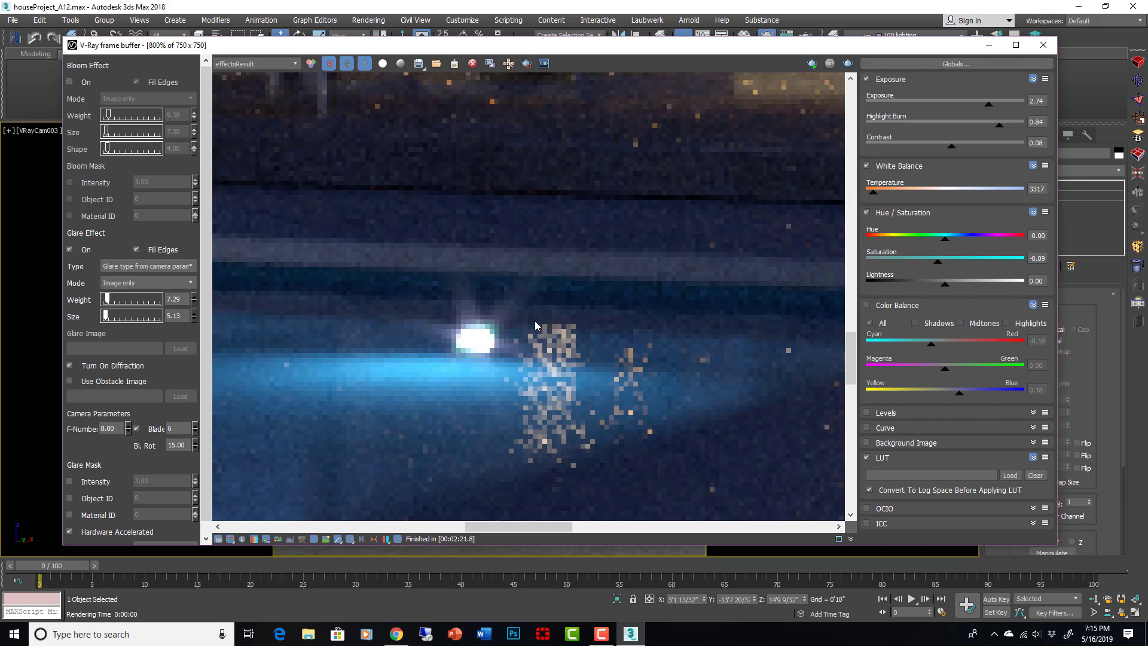
click(233, 64)
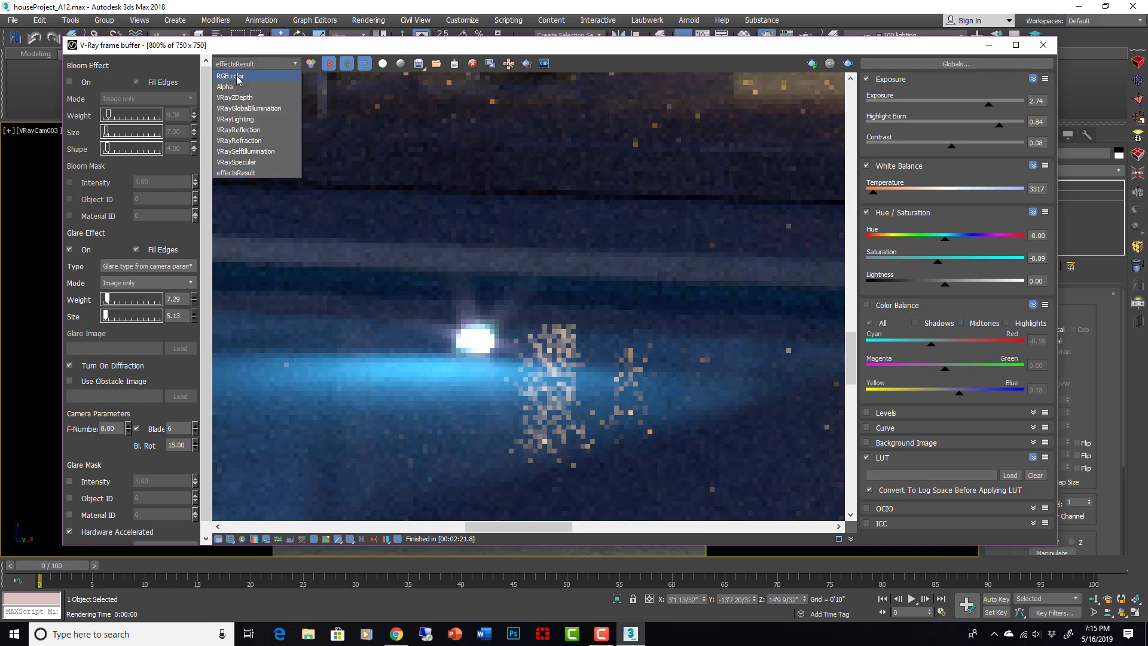
click(236, 75)
click(236, 67)
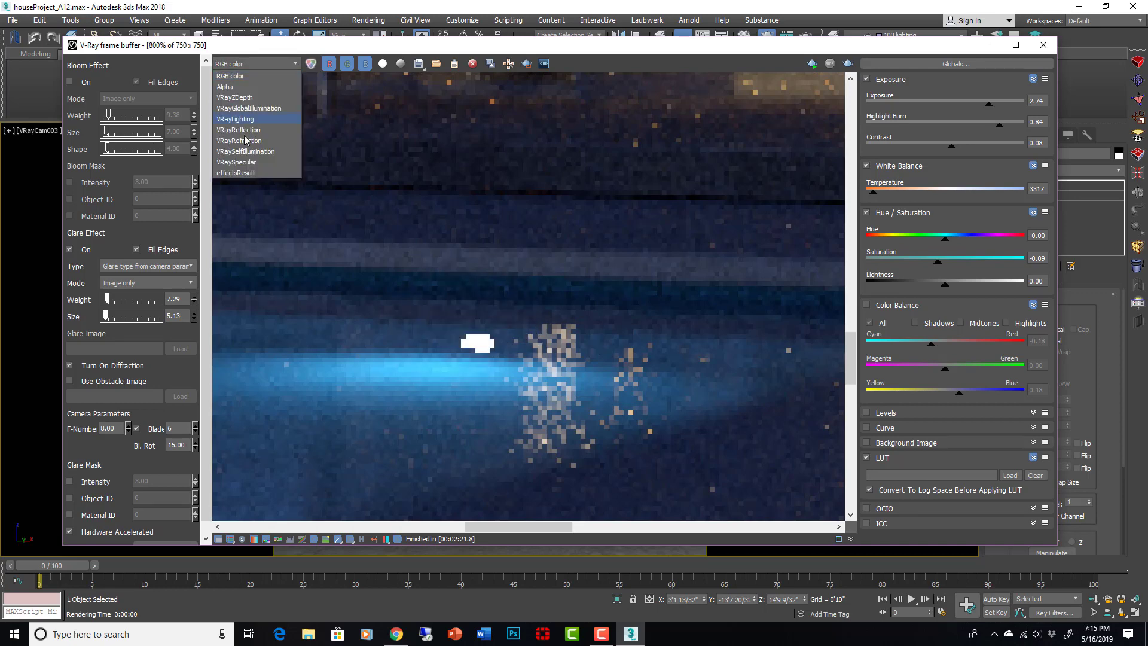
click(252, 173)
scroll(539, 327, down, 5)
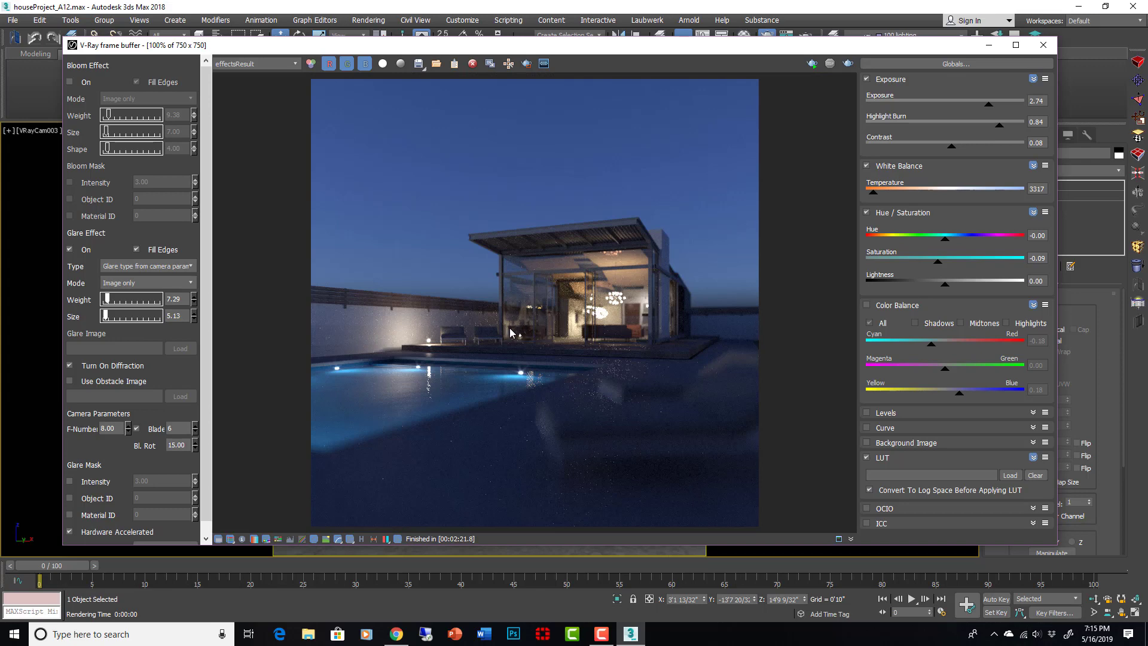
Step: Display the VRayLighting channel in the frame buffer and examine the direct lighting on the house and pool
click(296, 65)
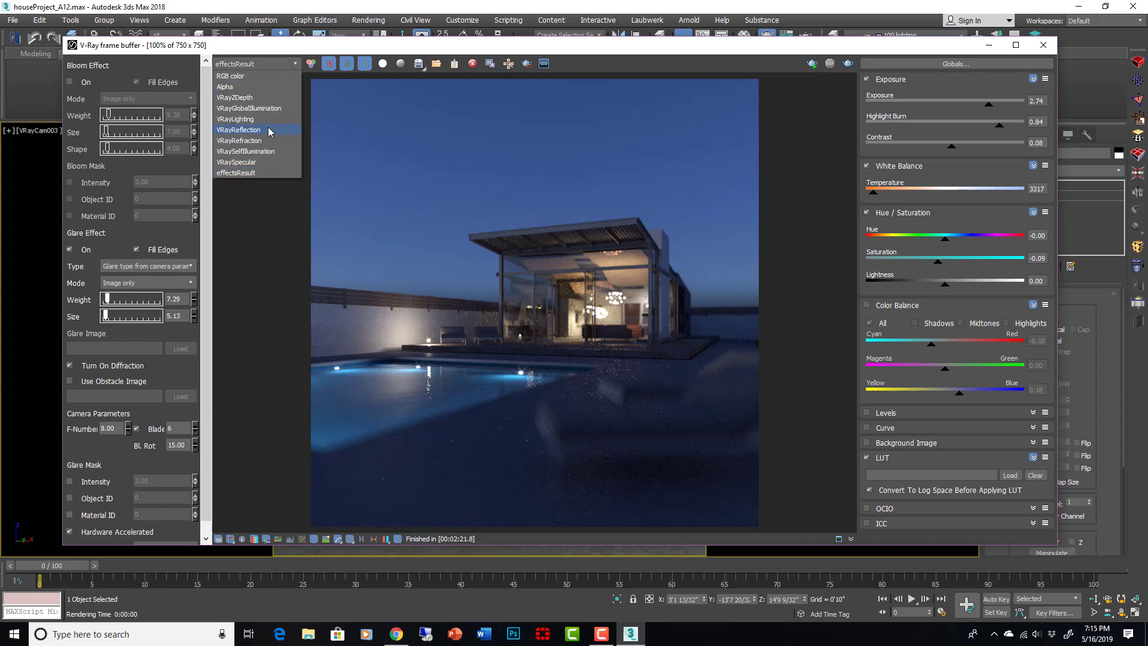
click(266, 121)
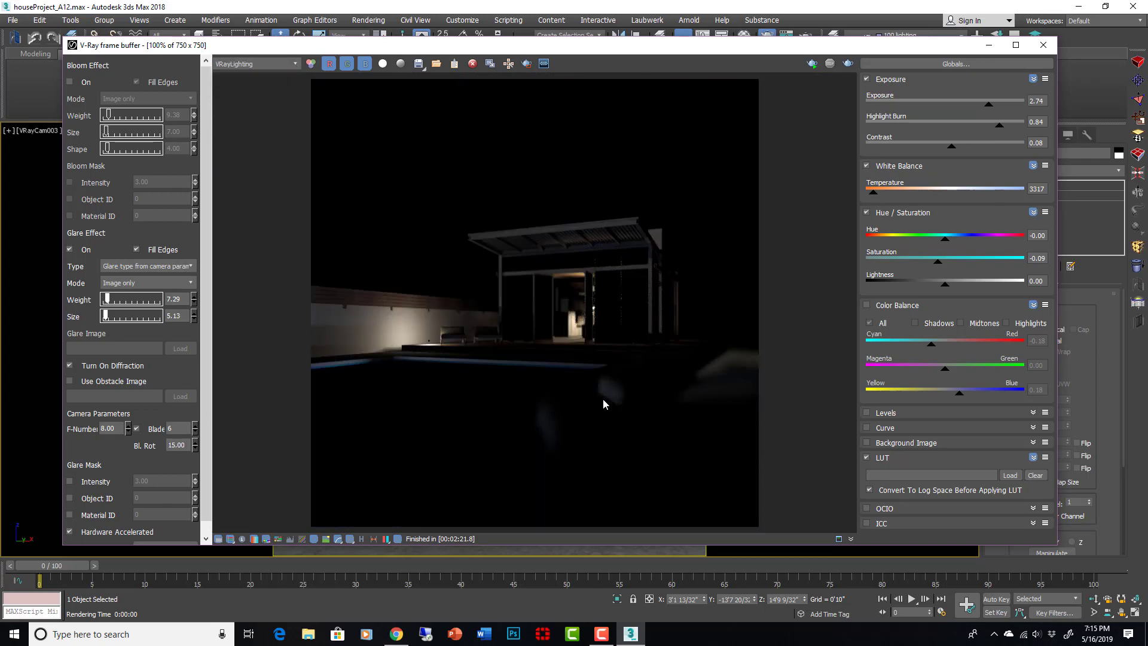
scroll(573, 394, up, 1)
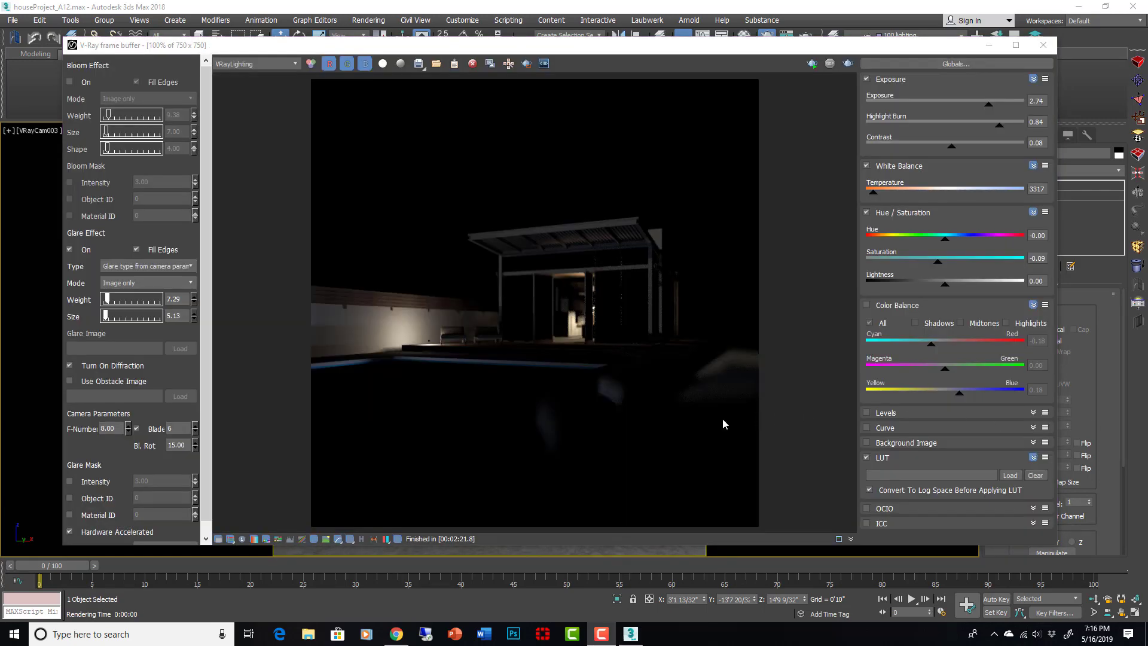
Step: With the color corrections shown and the effectsResult channel displayed, set the exposure to 3.15 and highlight burn to 1.00
click(218, 539)
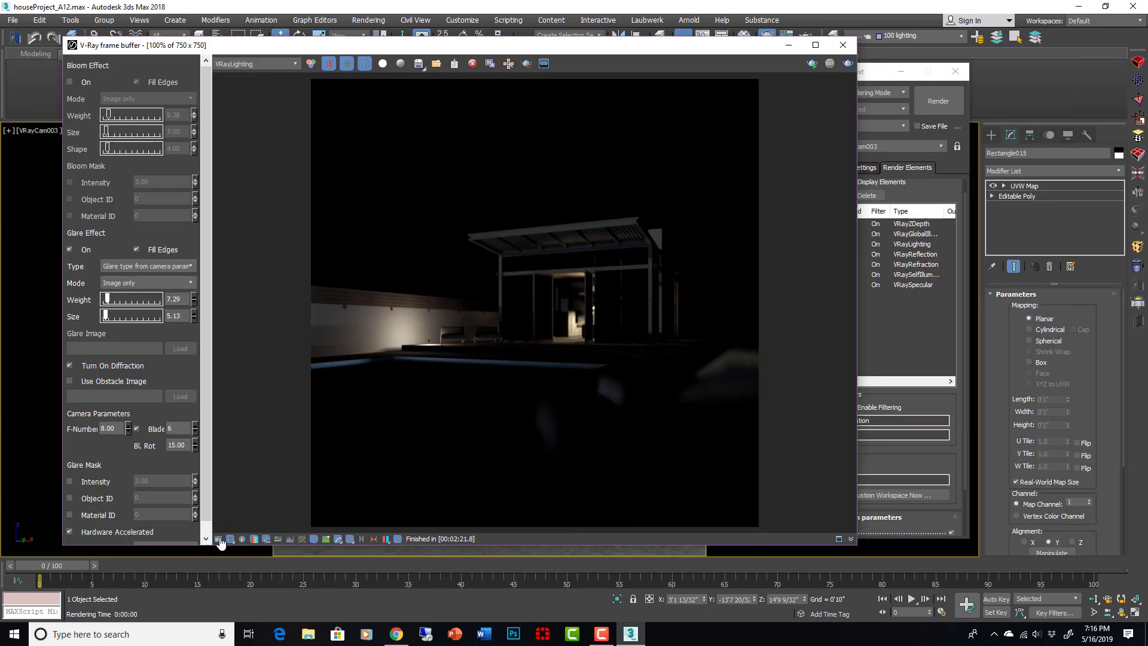
click(218, 538)
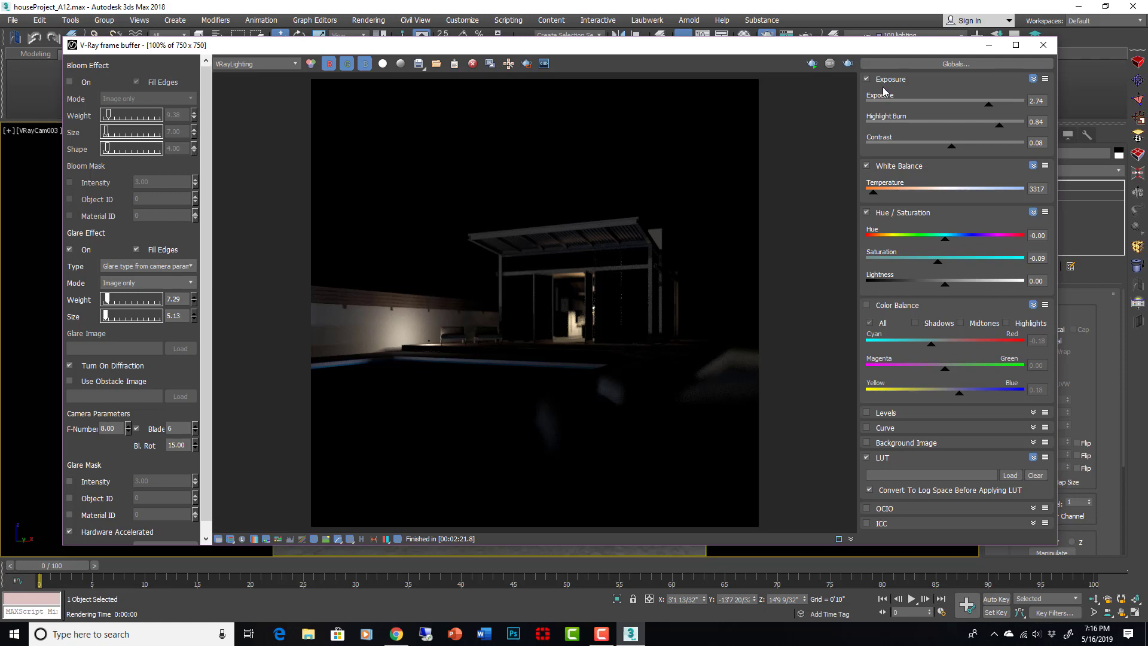
click(256, 63)
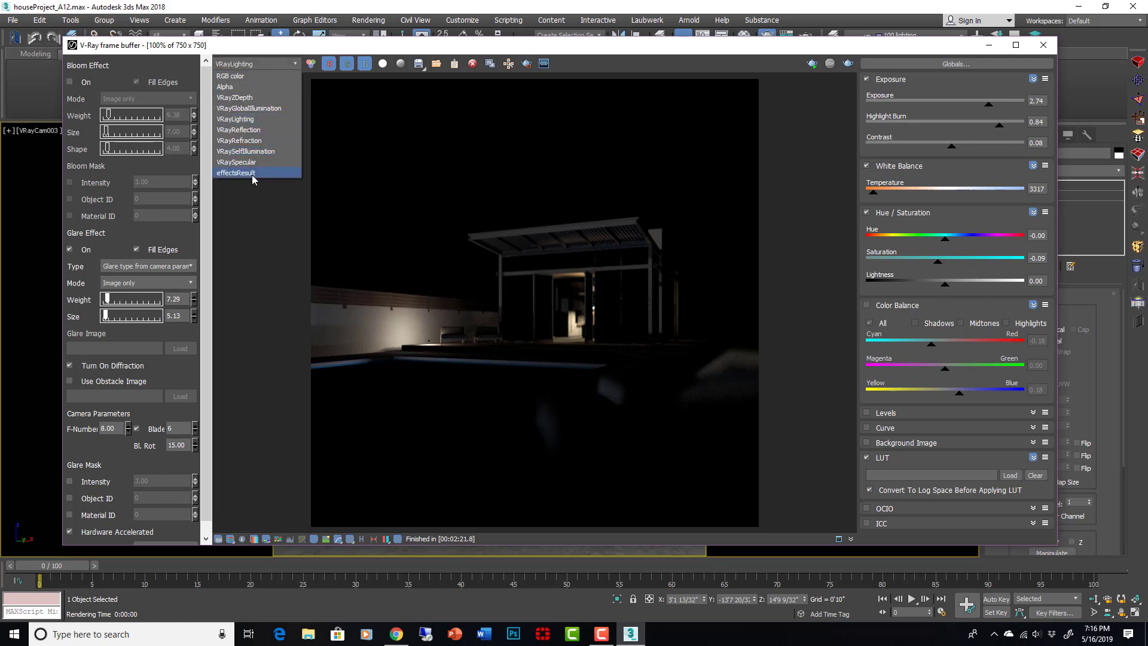
click(254, 177)
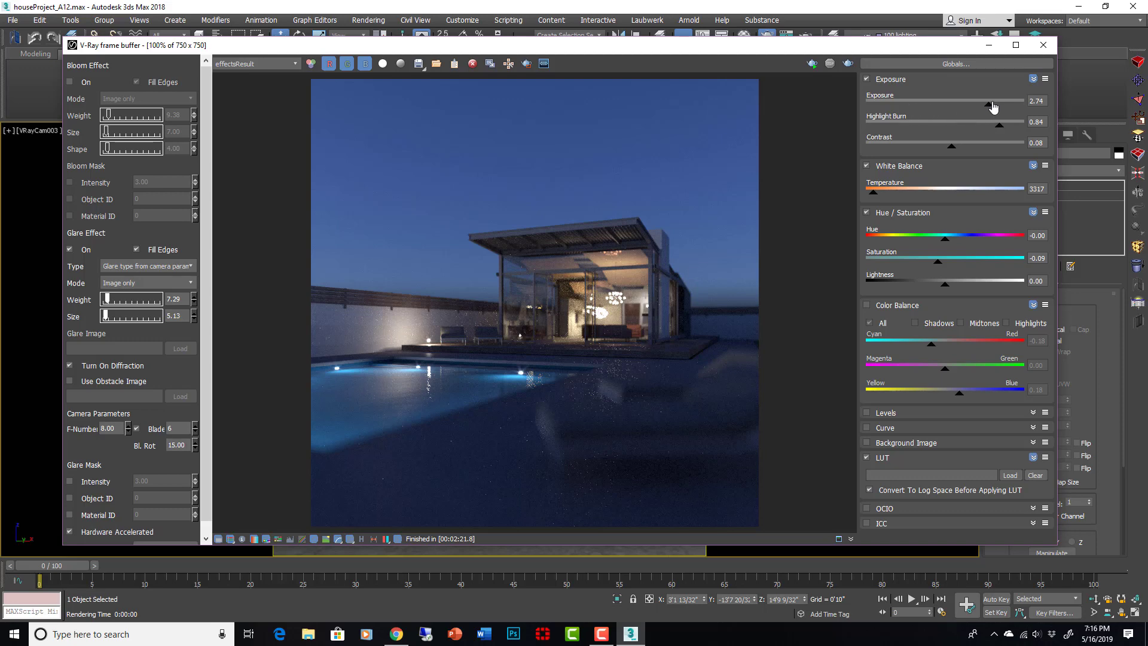
mouse_move(988, 105)
mouse_down()
mouse_move(776, 142)
mouse_move(1083, 137)
mouse_up()
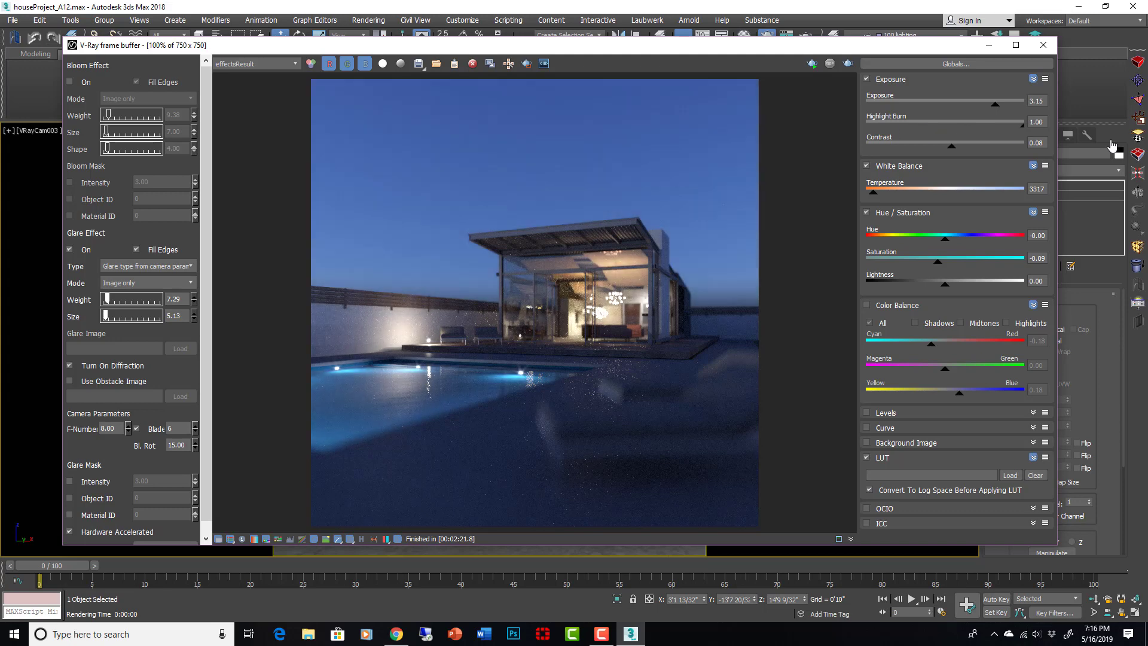
Step: Try highlight burn at 0.00, then set it to 0.73 with contrast at 0.20 and saturation at 0.01
drag(938, 134, 679, 130)
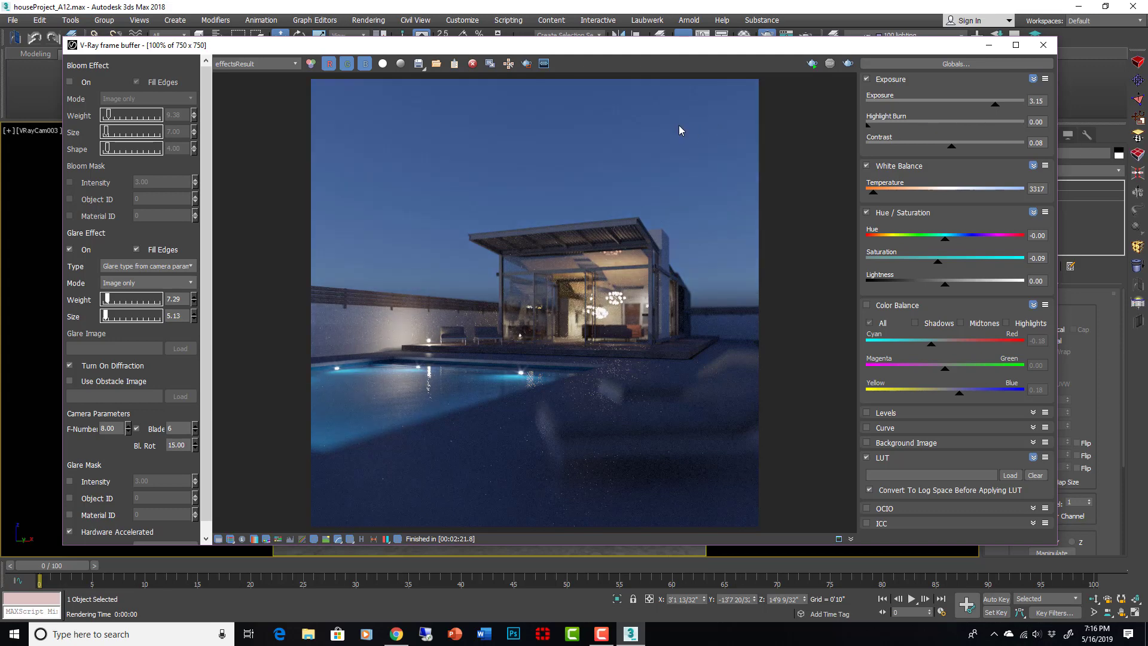
mouse_move(767, 132)
mouse_down()
mouse_move(981, 131)
mouse_move(950, 147)
mouse_move(960, 147)
mouse_up()
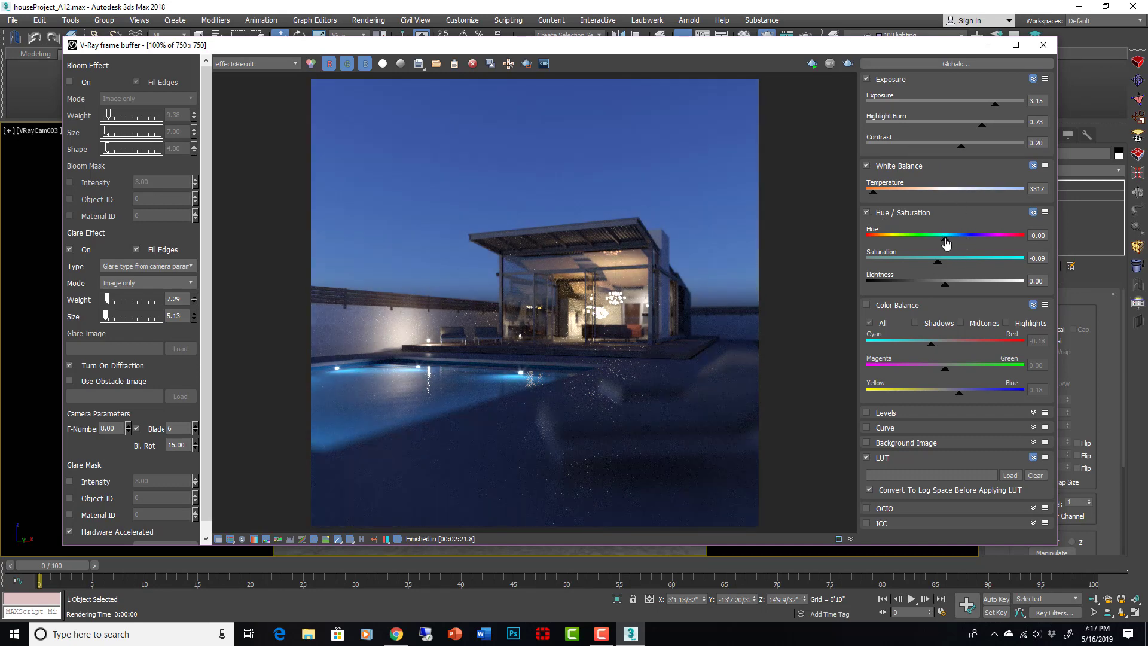
mouse_move(939, 266)
mouse_down()
mouse_move(926, 267)
mouse_move(948, 274)
mouse_up()
Step: Compare the render with the color balance correction on and off, leave it off, and disable the LUT correction
click(867, 304)
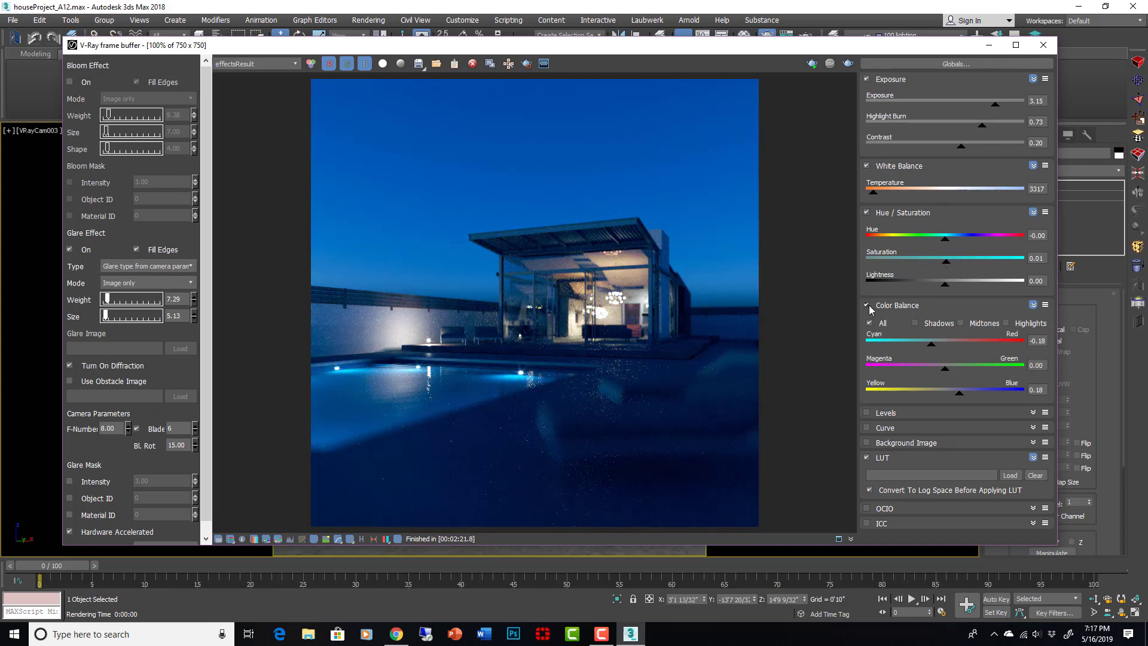
click(867, 305)
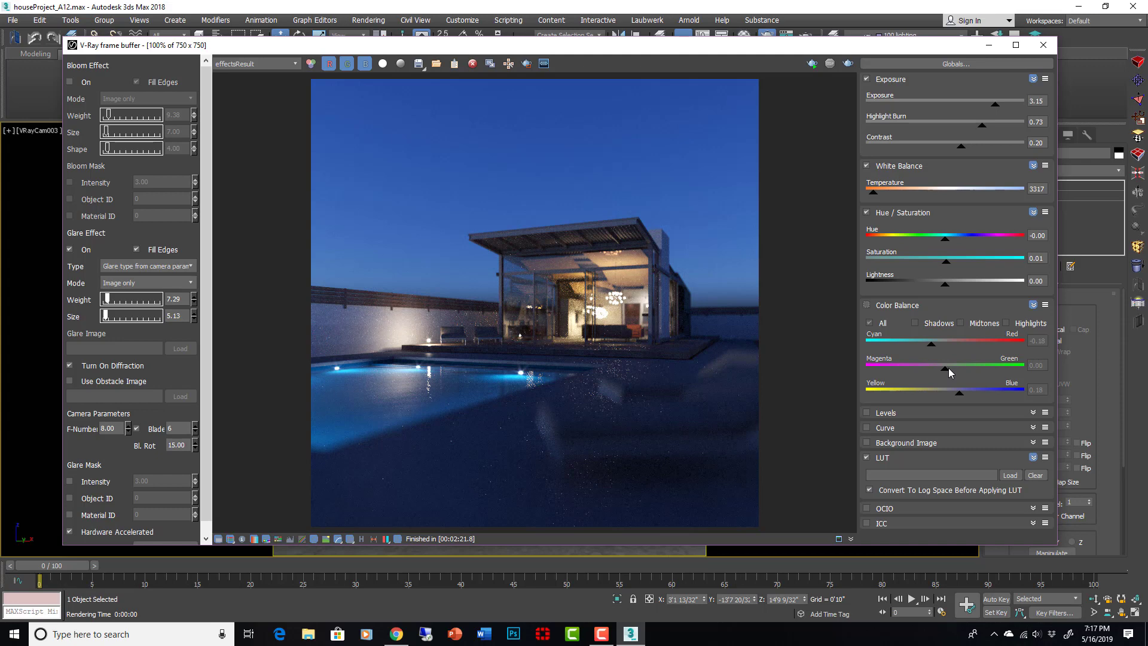
click(866, 458)
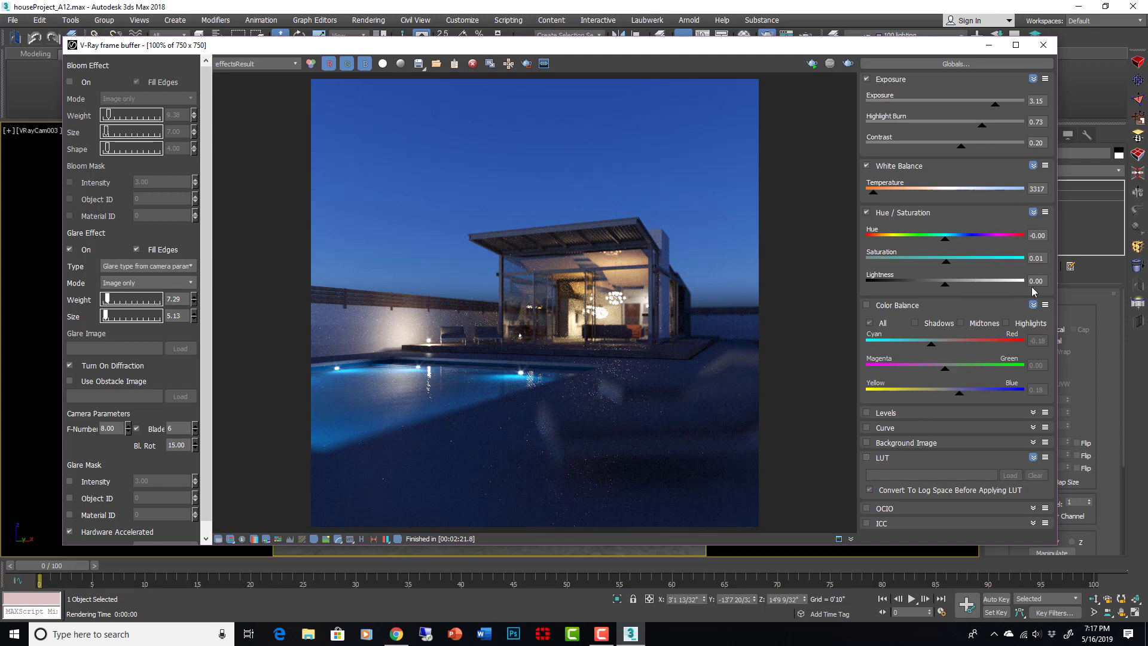
Step: Toggle white balance for comparison, try a temperature of 10000, and bring it back down to 3343
click(866, 165)
click(866, 166)
drag(874, 193, 1142, 205)
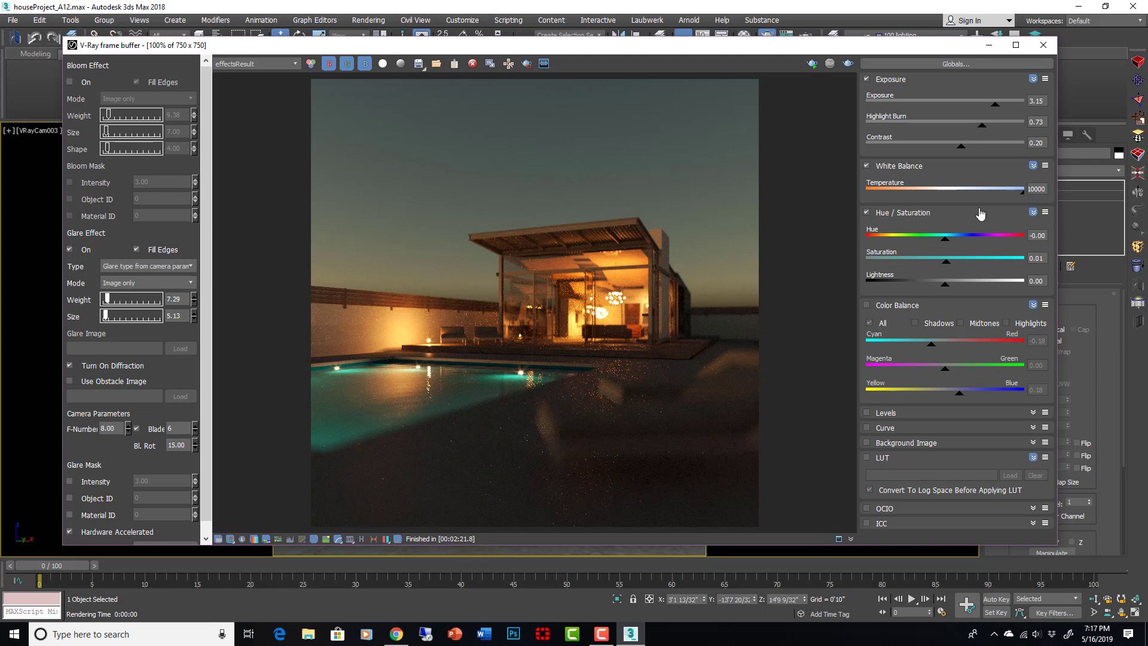
drag(1025, 198, 874, 195)
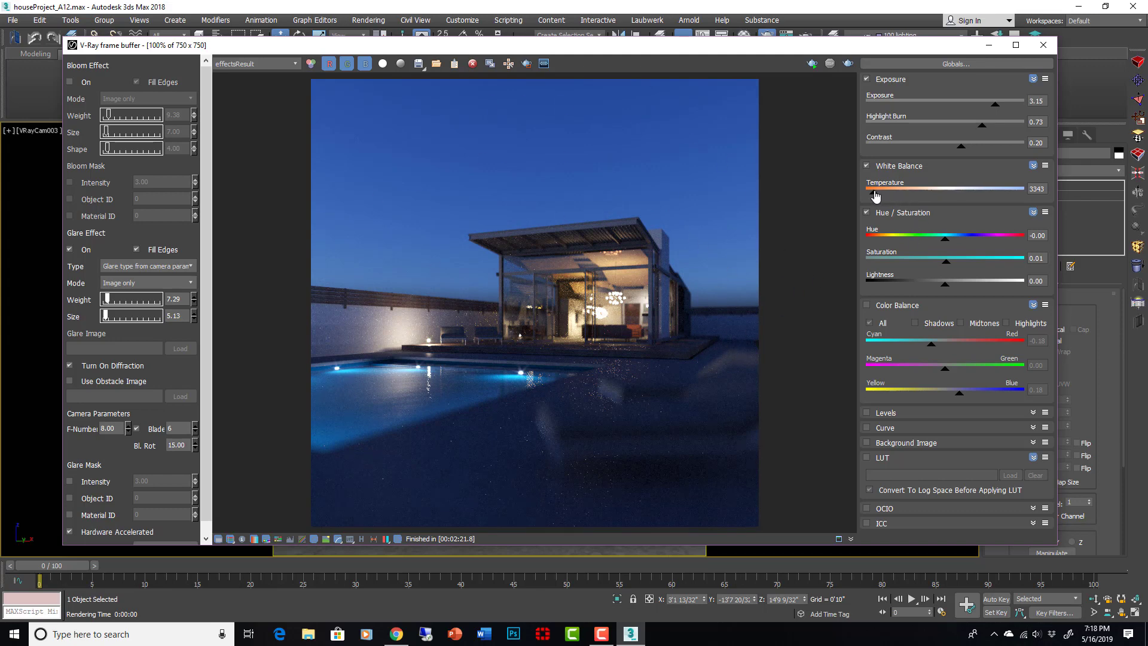
Step: Warm the white balance temperature to 4585 and set the exposure to 3.53 with highlight burn at 0.47
drag(876, 197, 945, 211)
mouse_move(945, 210)
mouse_down()
mouse_move(907, 203)
mouse_move(947, 205)
mouse_up()
drag(945, 197, 902, 197)
mouse_move(996, 112)
mouse_down()
mouse_move(979, 127)
mouse_move(925, 129)
mouse_move(939, 129)
mouse_up()
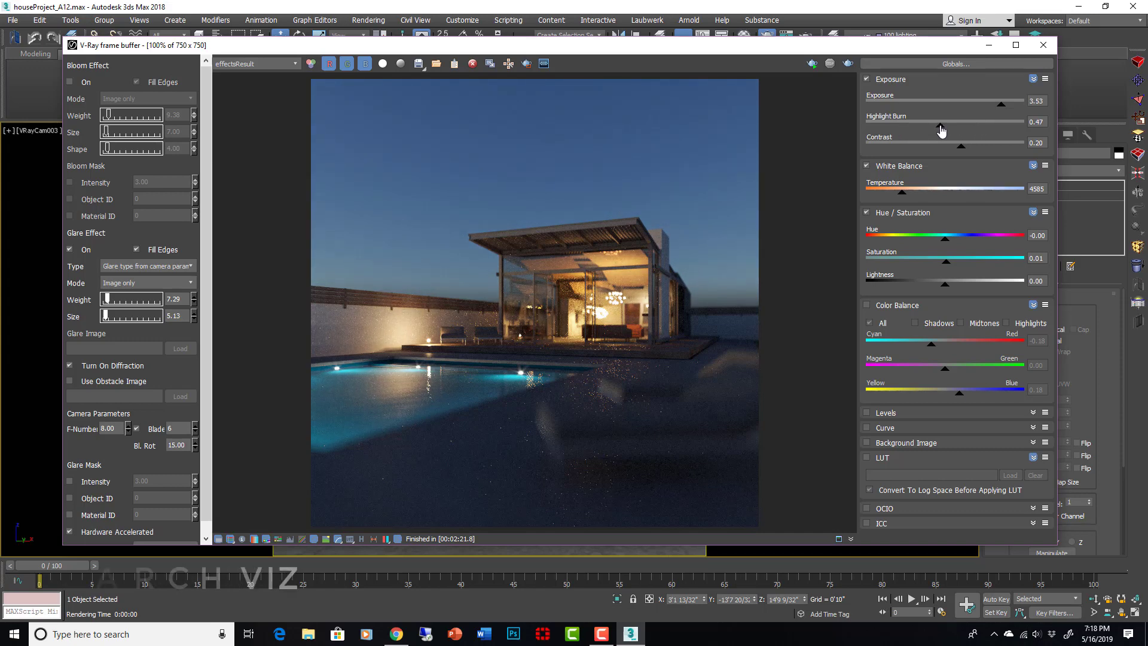